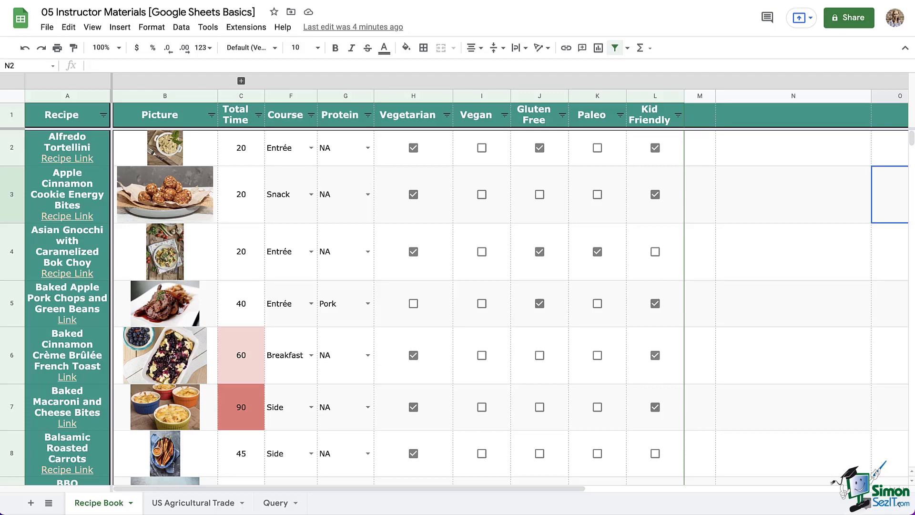
Expand the grouped Ingredients and Directions columns D and E on the Recipe Book sheet
key(alt+shift+Down)
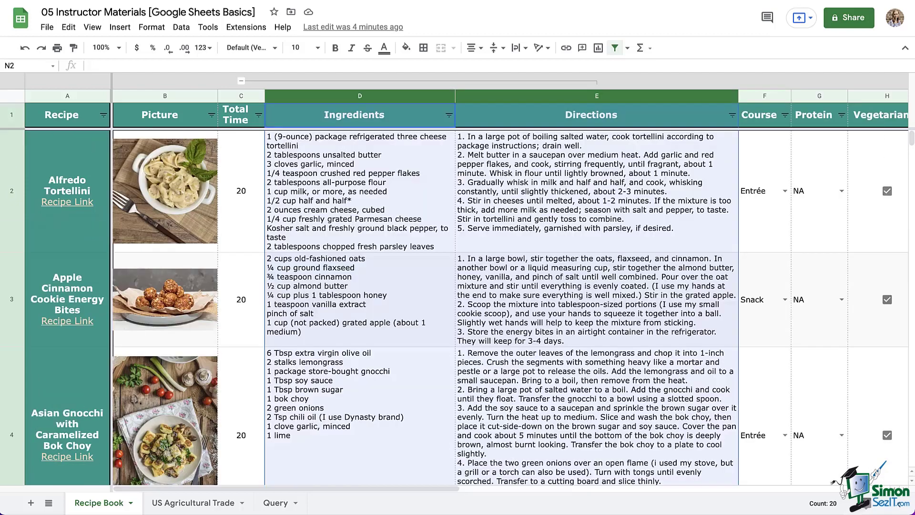
Select the recipe table columns A through L, starting from column A's header
click(67, 96)
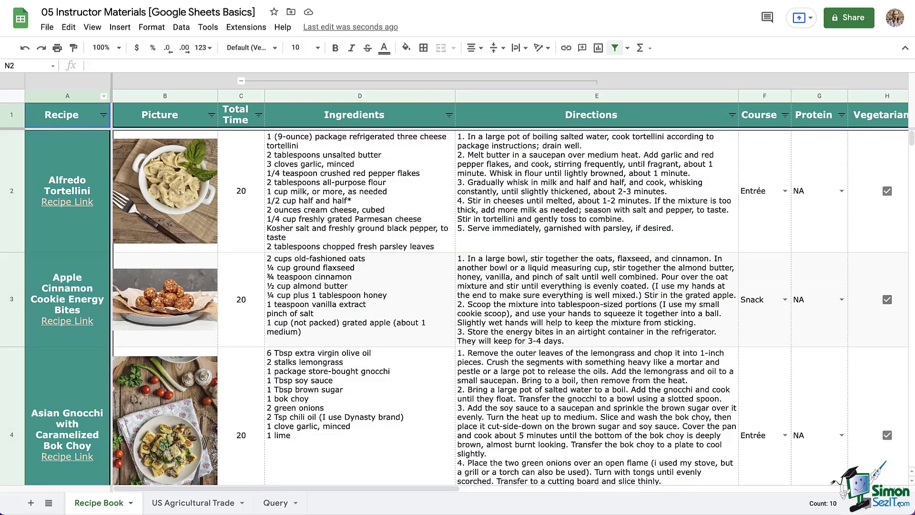
key(ctrl+z)
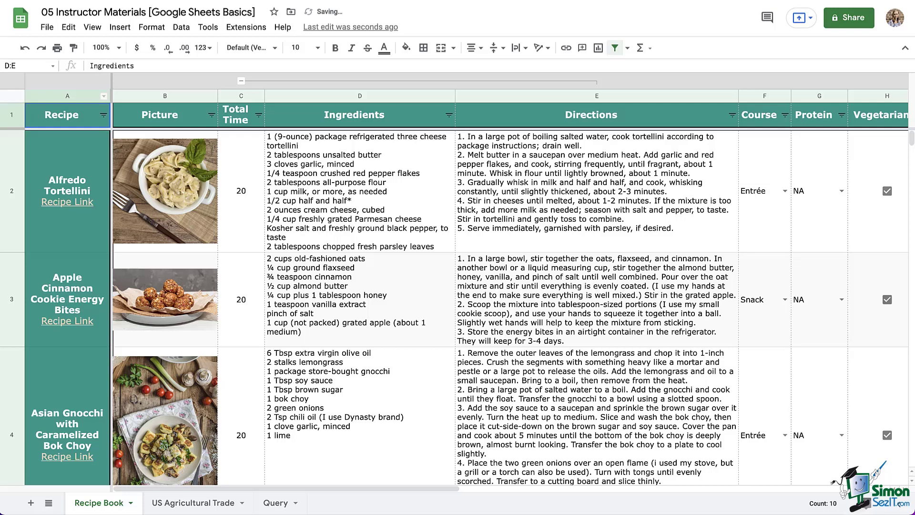
key(ctrl+z)
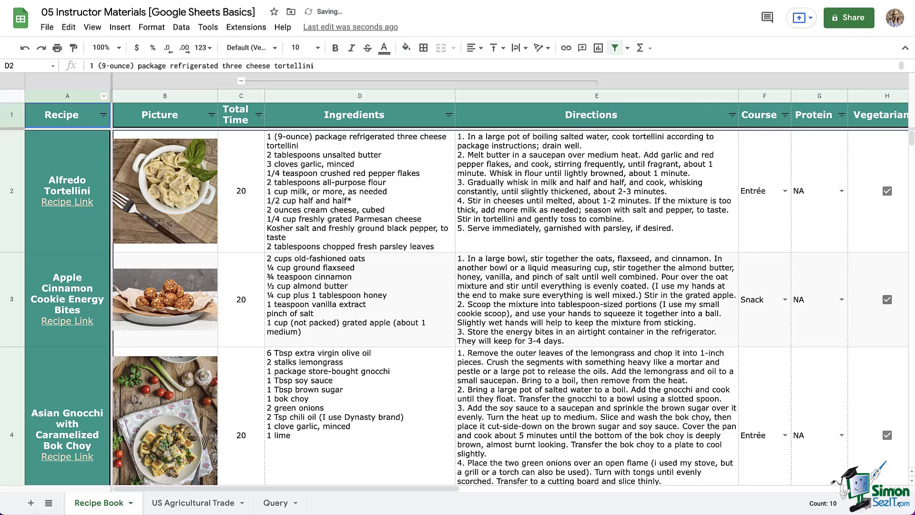
key(ctrl+z)
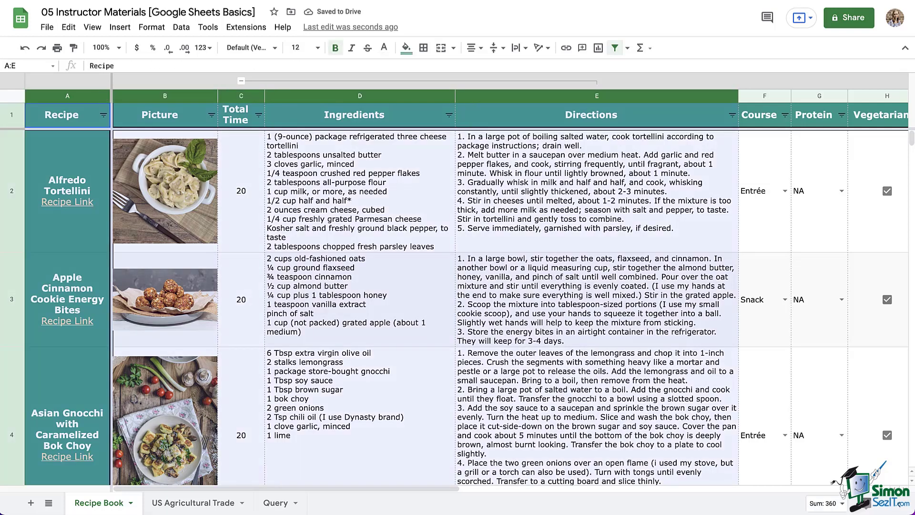
key(ctrl+z)
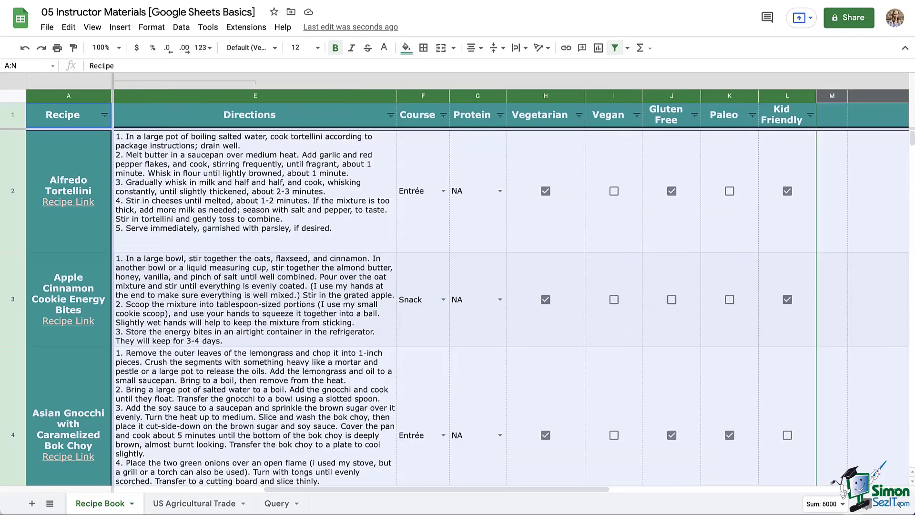
key(ctrl+z)
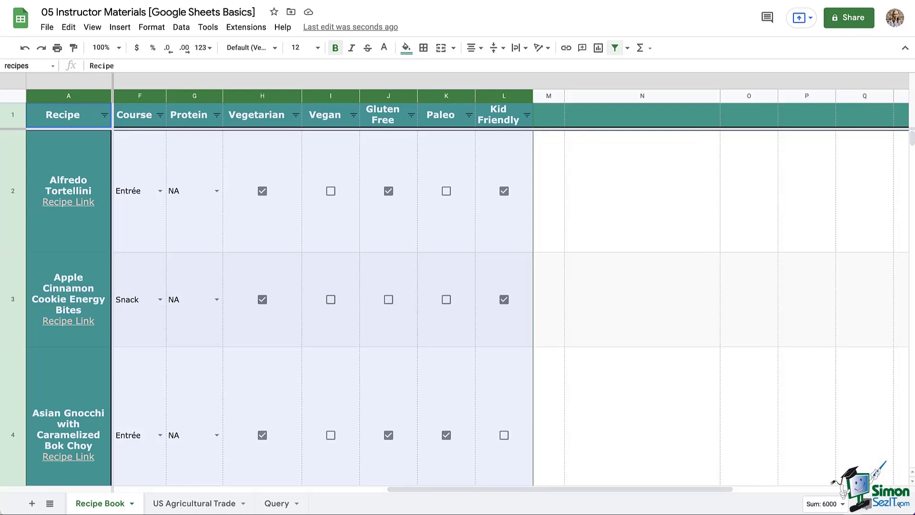
Start a new named range for the selected columns 'Recipe Book'!A:L
right_click(499, 155)
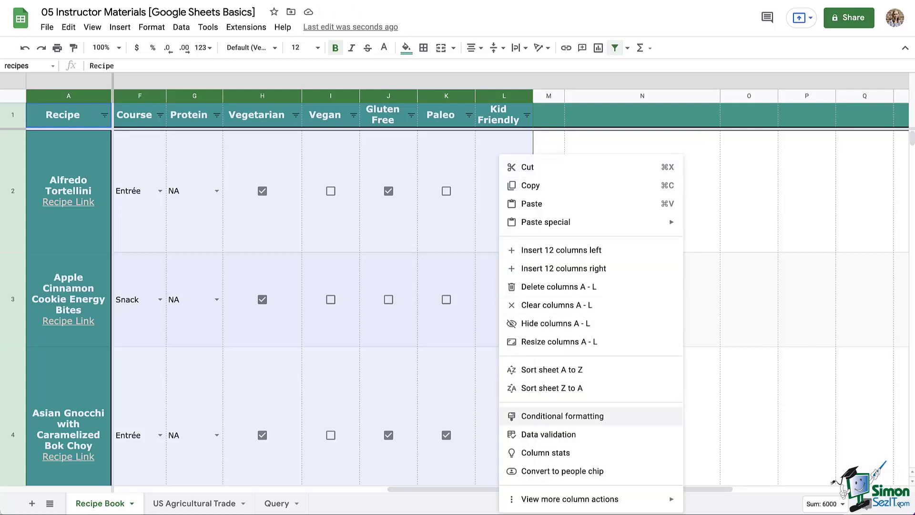
mouse_move(595, 499)
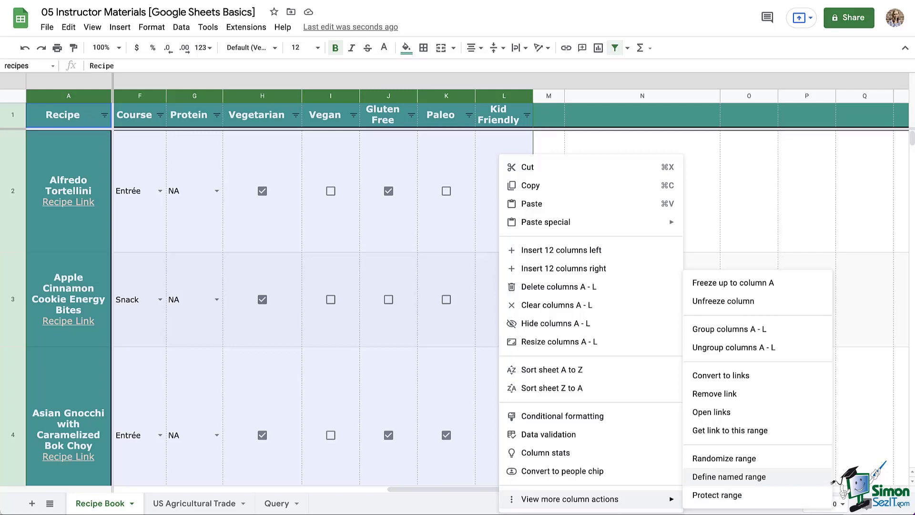
click(729, 476)
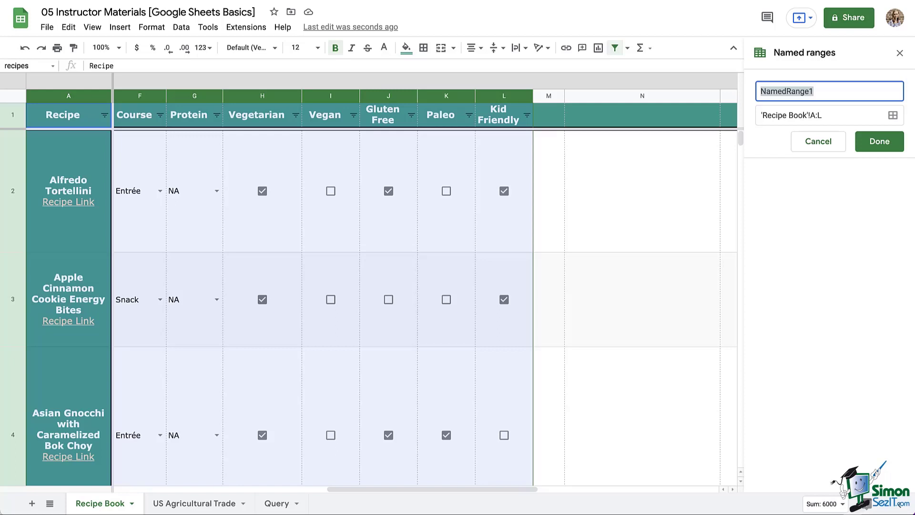
Rename NamedRange1 to 'recipes' and save the named range
text(recipes)
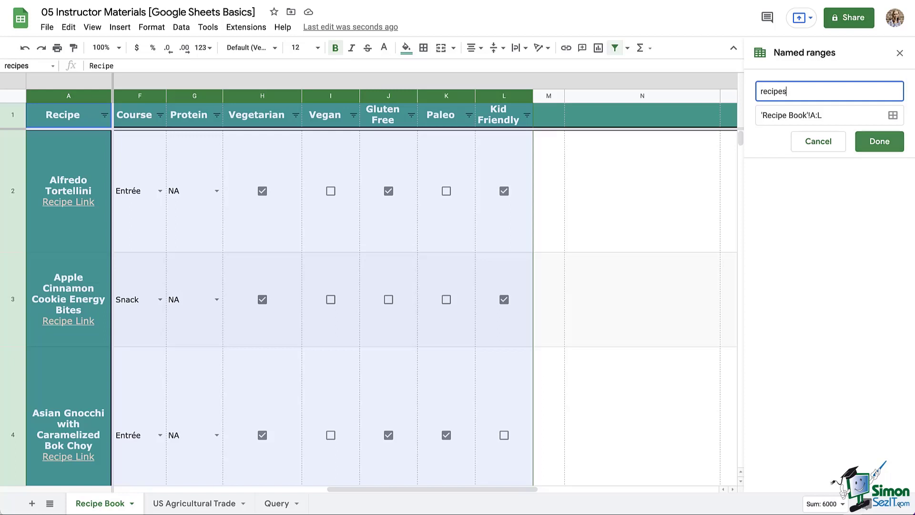
key(Return)
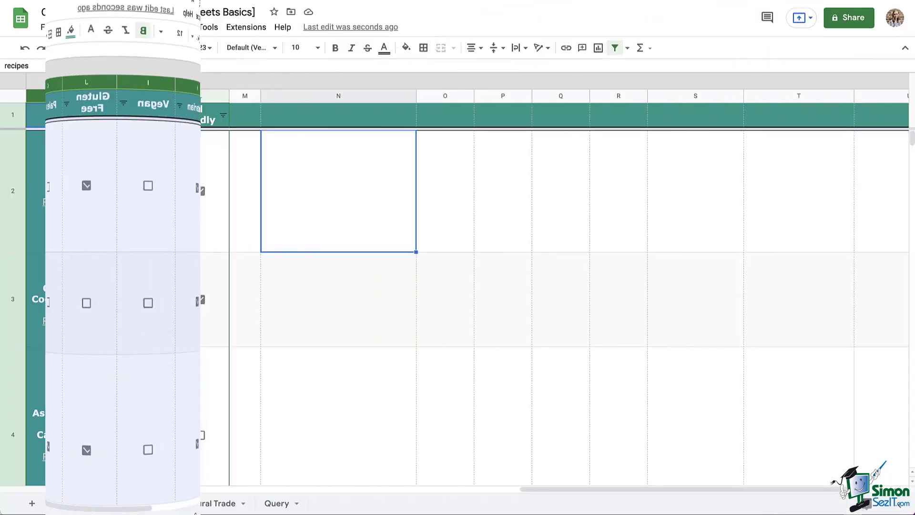
In N2, enter '= query ( range, query, # )', a blank line, then 'query:'
key(Return)
text(=)
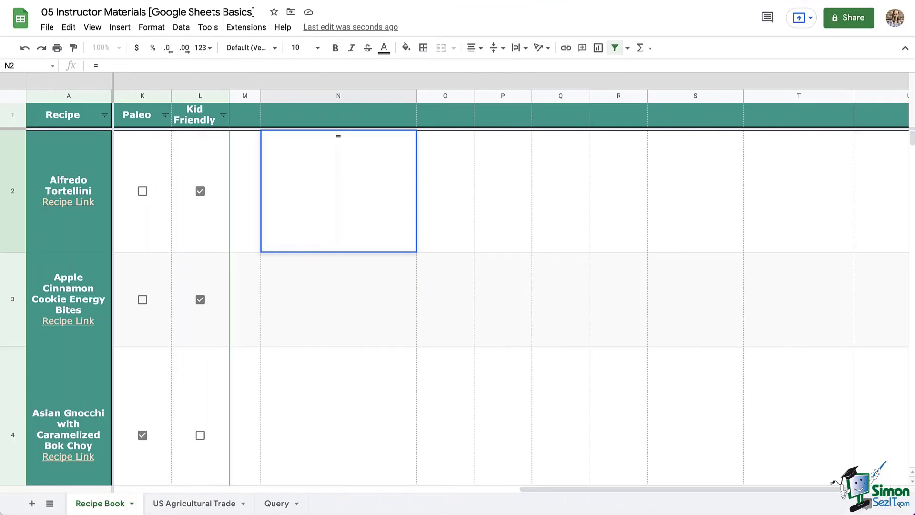
text( query ( range, )
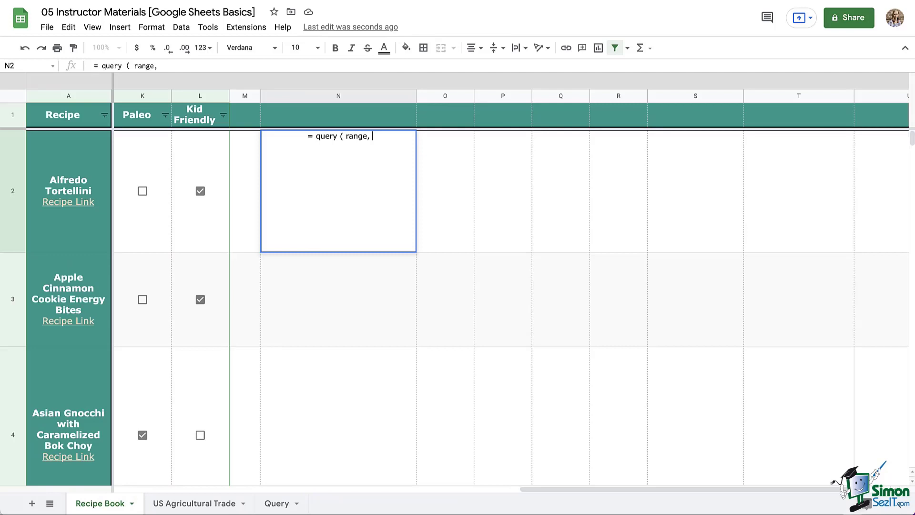
text(query)
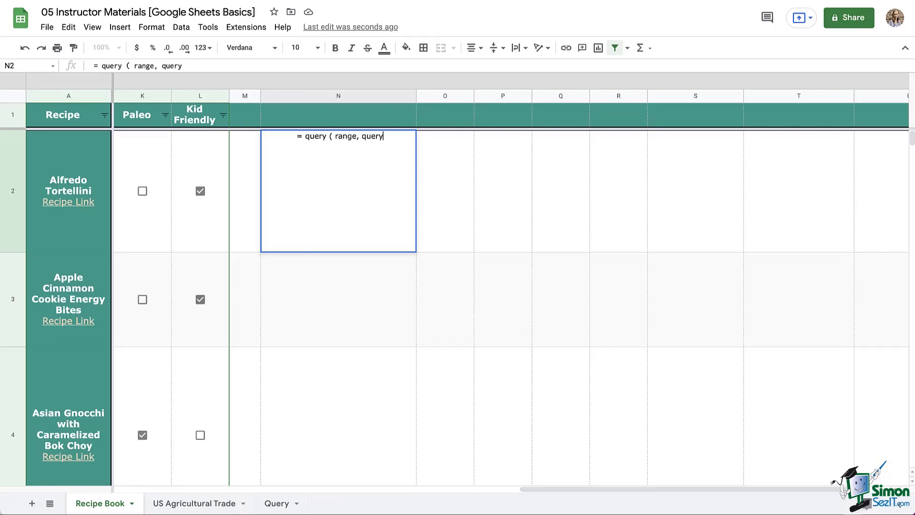
text(, #)
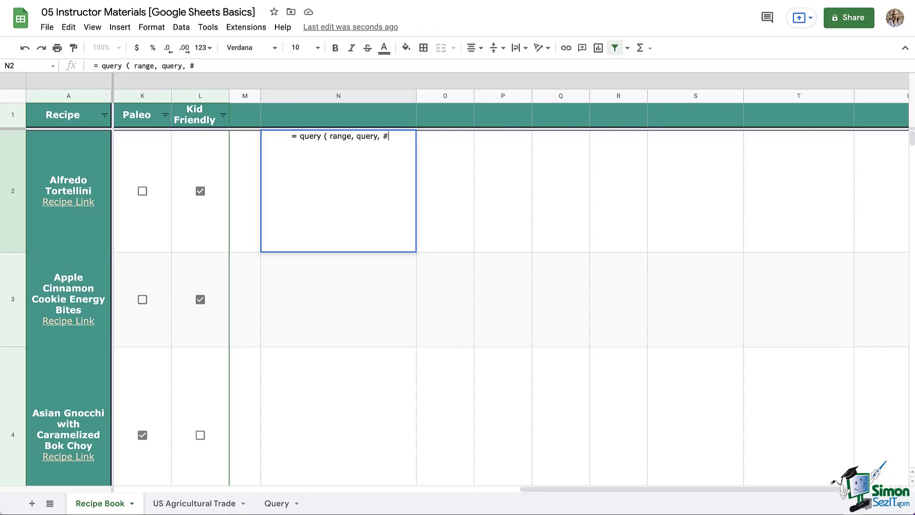
text( ))
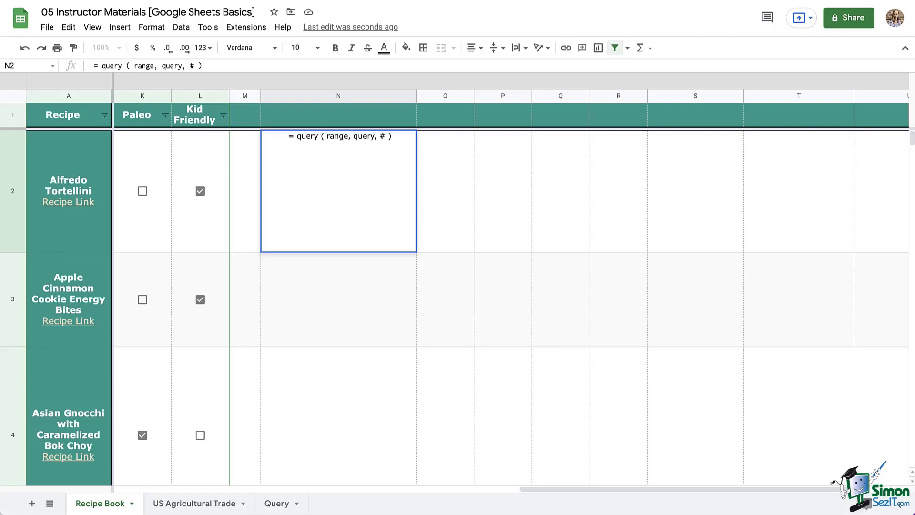
key(alt+Return)
key(alt+Return)
text(query:)
Add lines for select, where, group by, order by, limit and label below
key(alt+Return)
text(select)
key(alt+Return)
text(where)
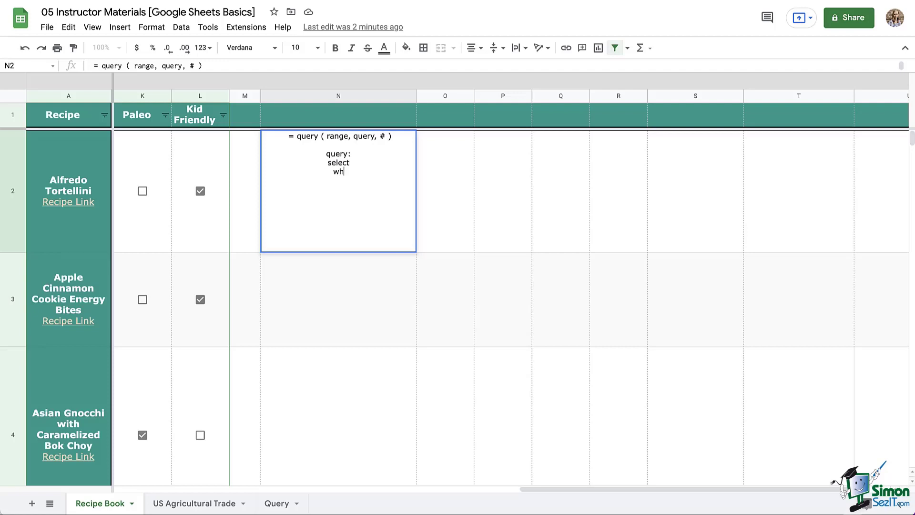
key(alt+Return)
text(group by)
key(alt+Return)
text(order by)
key(alt+Return)
text(limit)
key(alt+Return)
text(label)
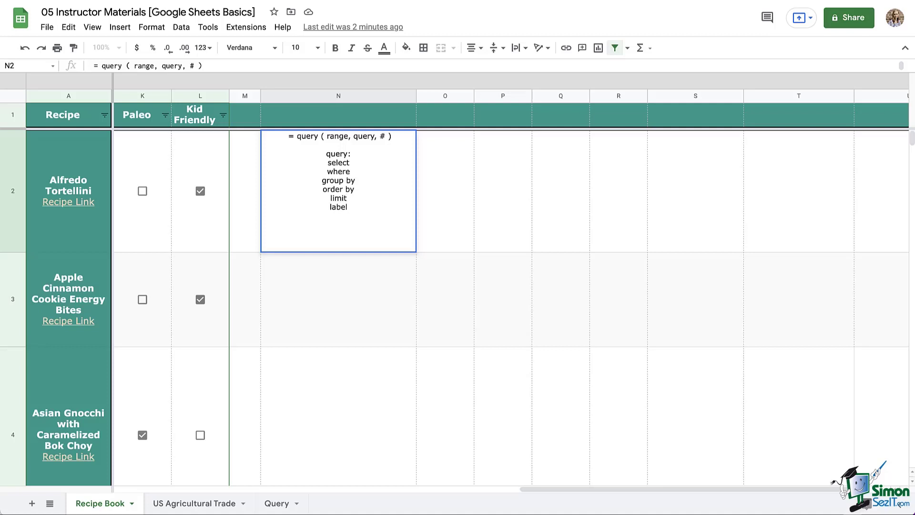
double_click(336, 154)
Bold the word 'query' in the N2 note and finish editing the cell
key(ctrl+b)
click(444, 190)
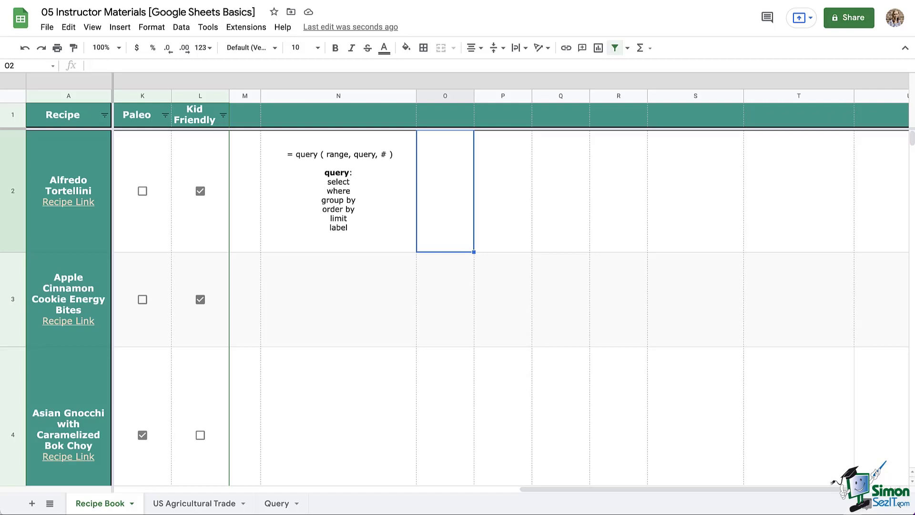
On the Query sheet, enter =query(recipes, "select A, B", 1) in cell A1
click(277, 503)
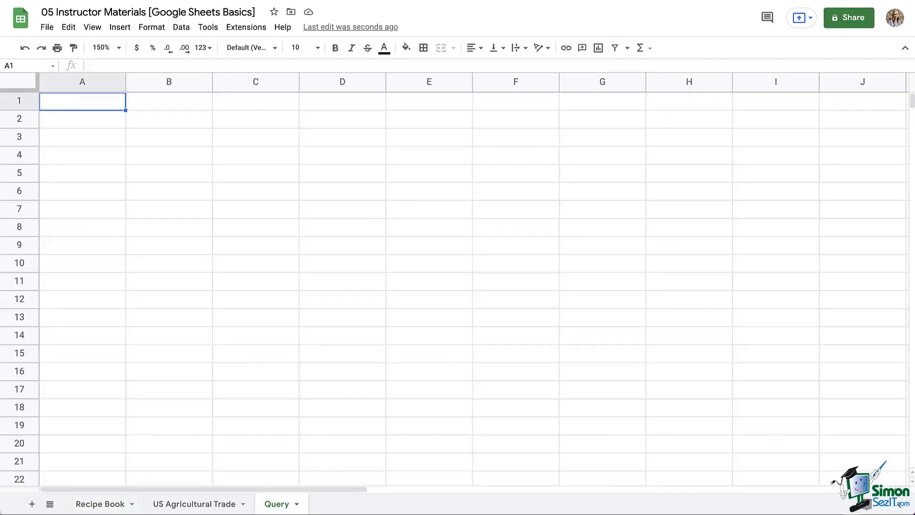
text(=)
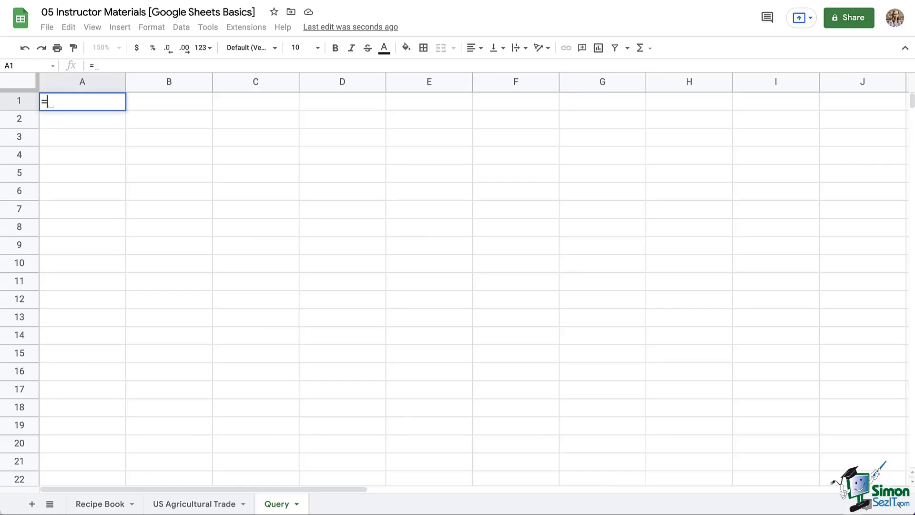
text(query)
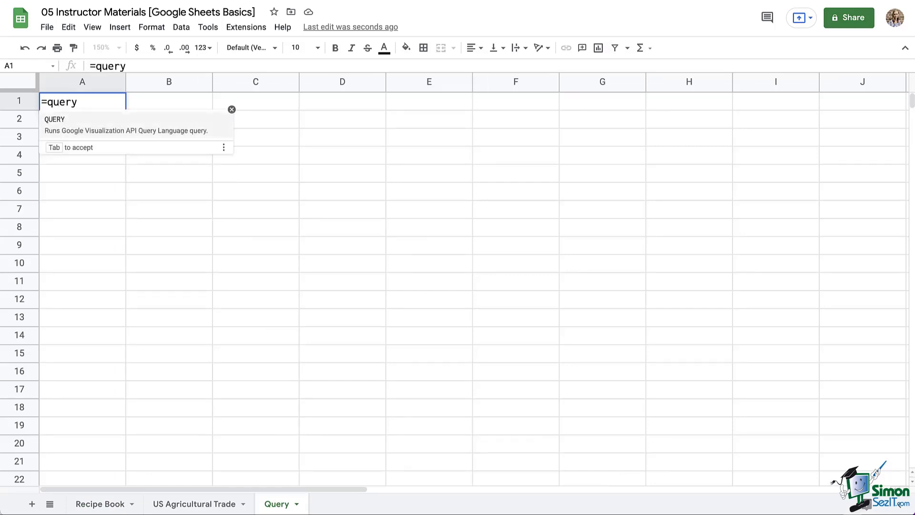
text(()
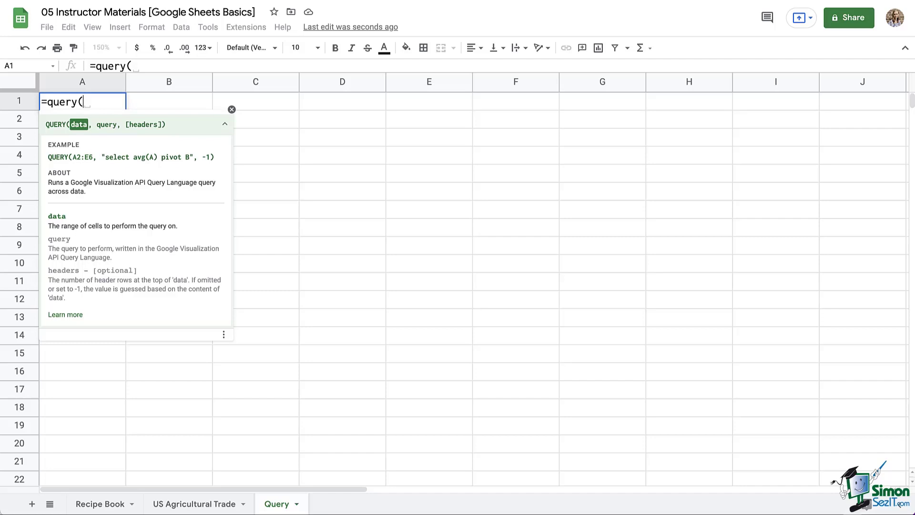
text(recipes)
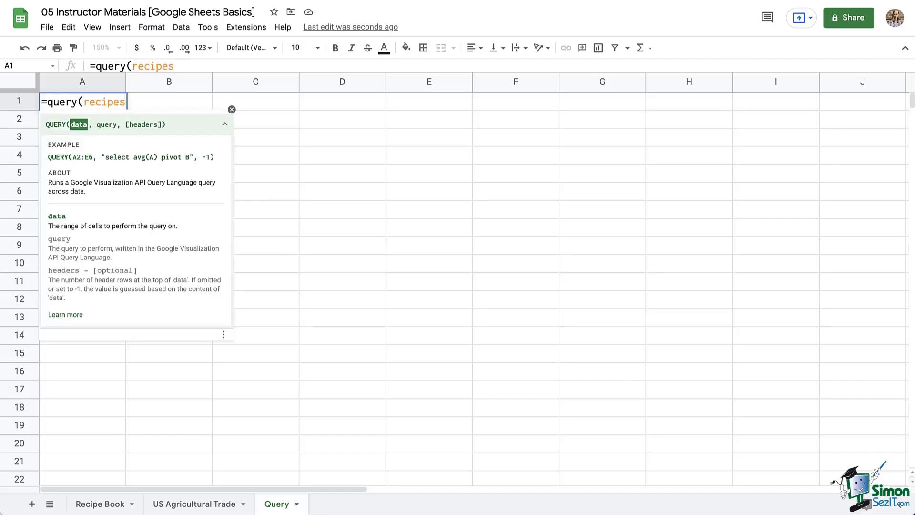
key(BackSpace)
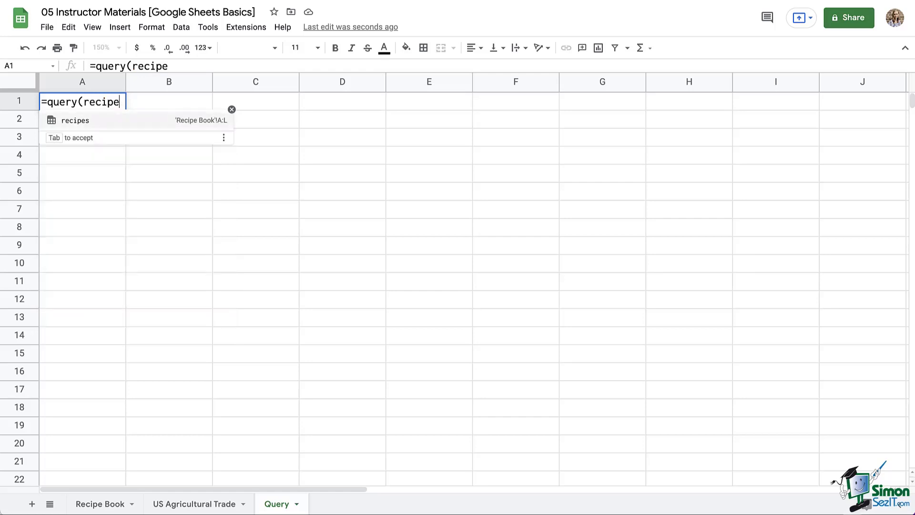
key(Tab)
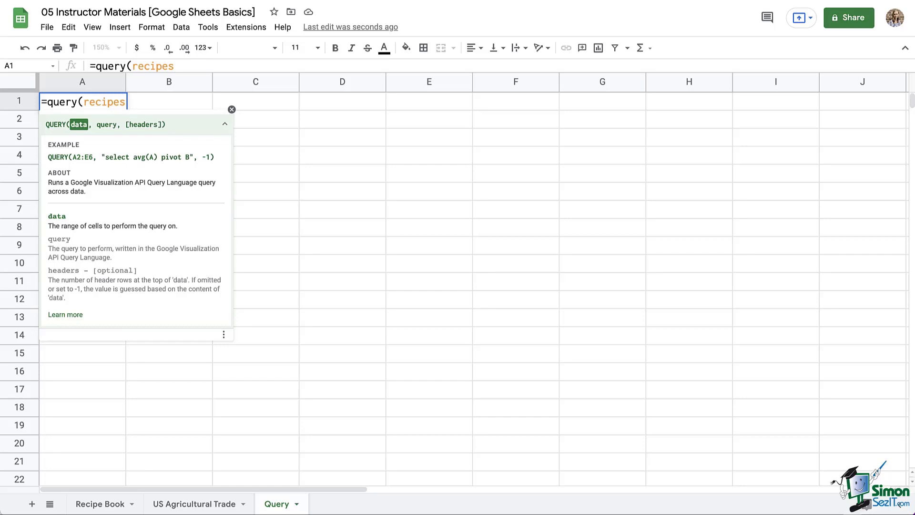
text(, ")
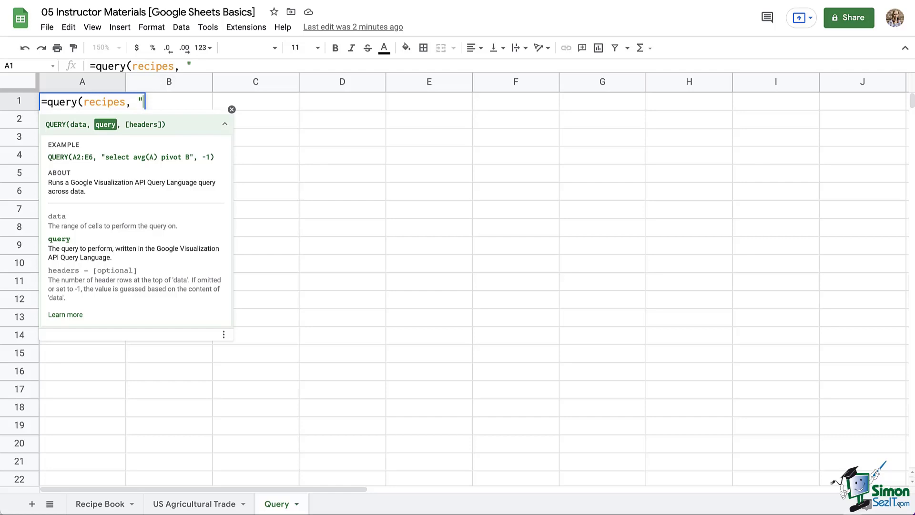
text(select A)
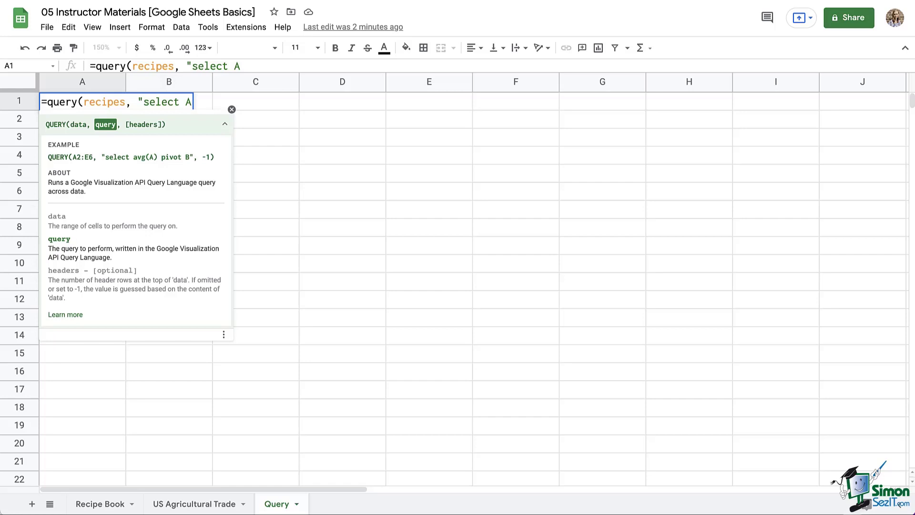
text(, B", )
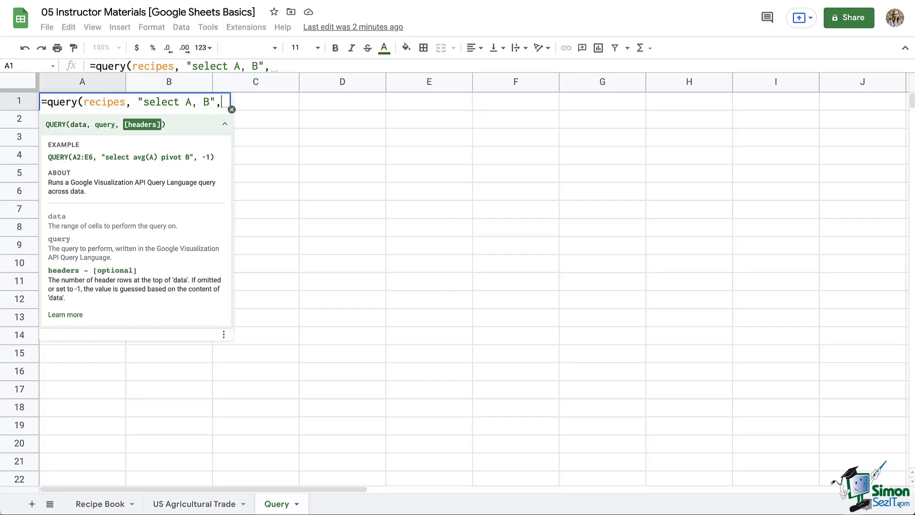
text(1)
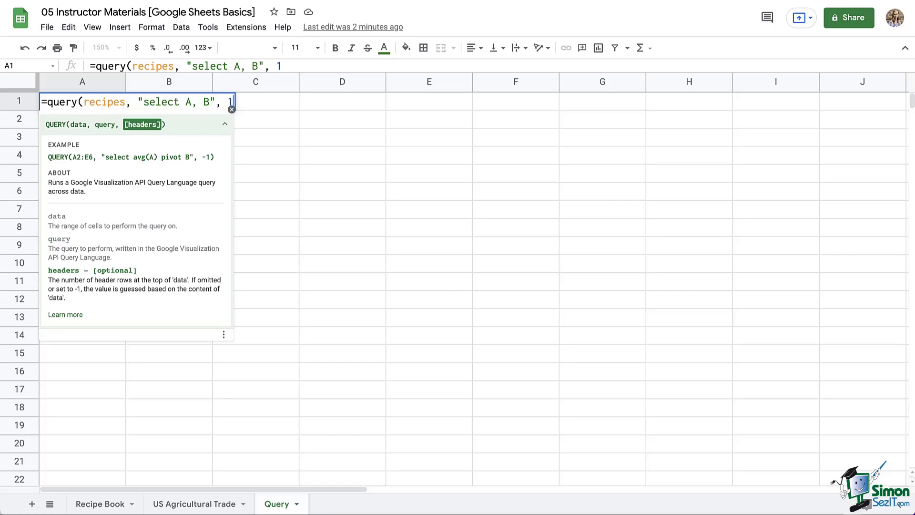
text())
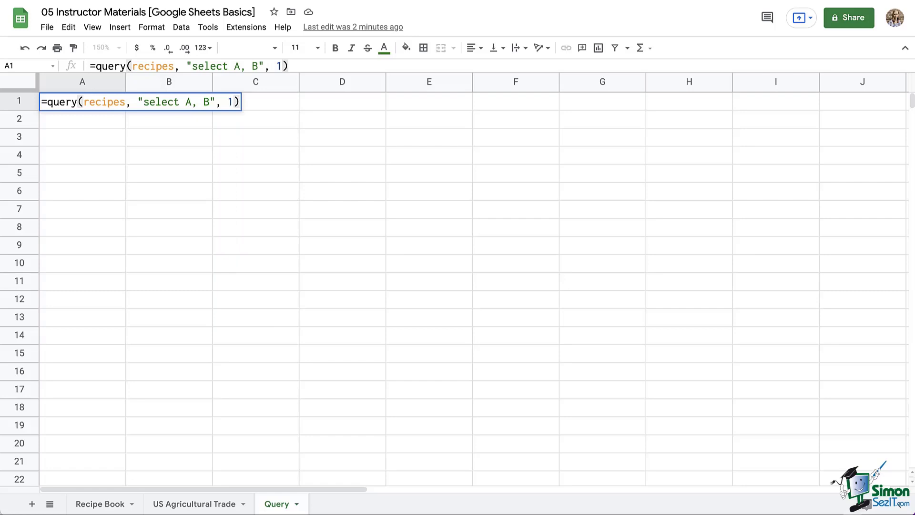
key(Return)
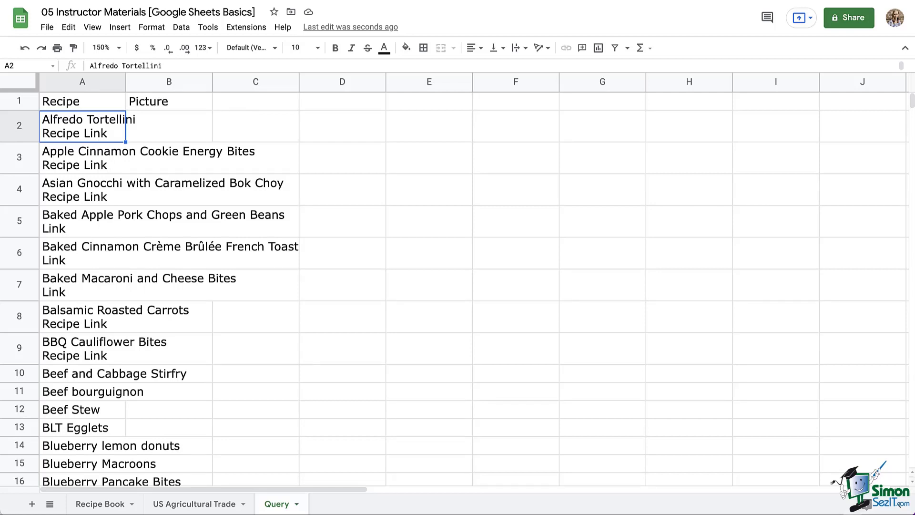
Delete the 'Recipe Link' line from the Asian Gnocchi entry in cell A4
click(81, 189)
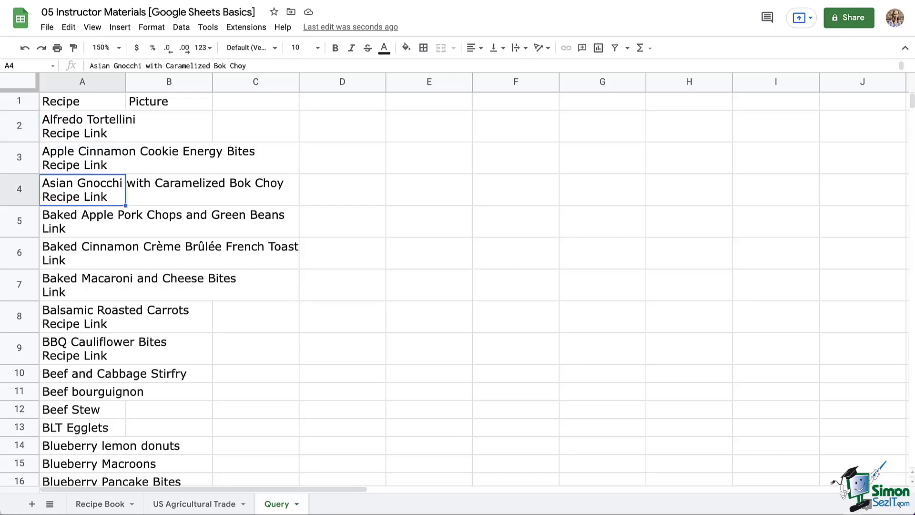
key(Return)
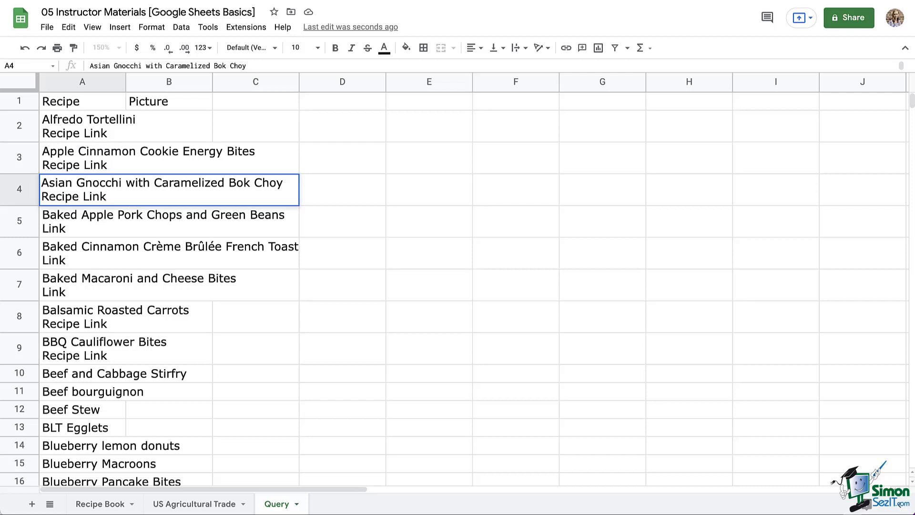
key(shift+Home)
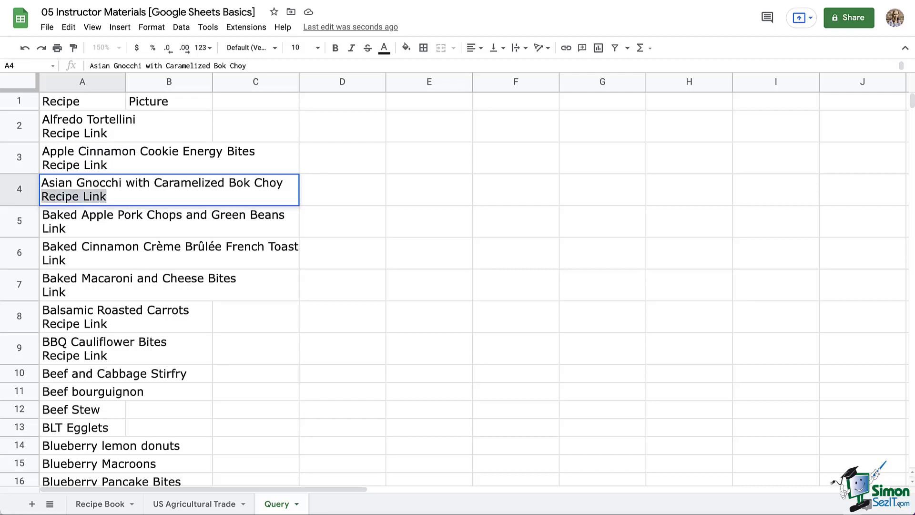
key(BackSpace)
key(BackSpace)
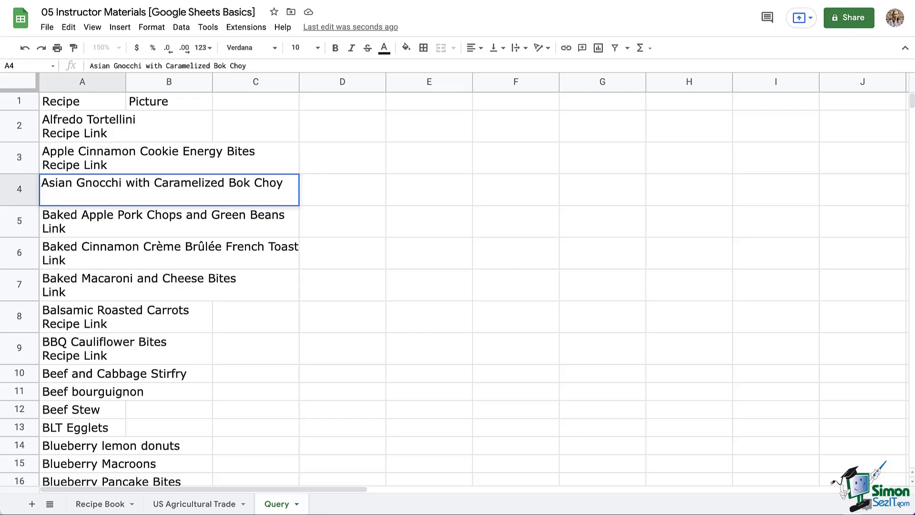
Commit the A4 edit, then undo it after it breaks the query with #REF!
key(Return)
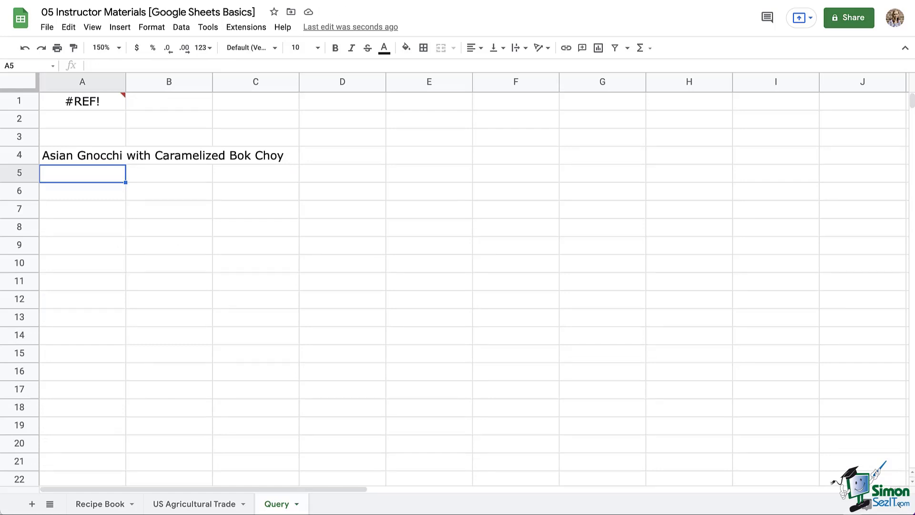
key(ctrl+z)
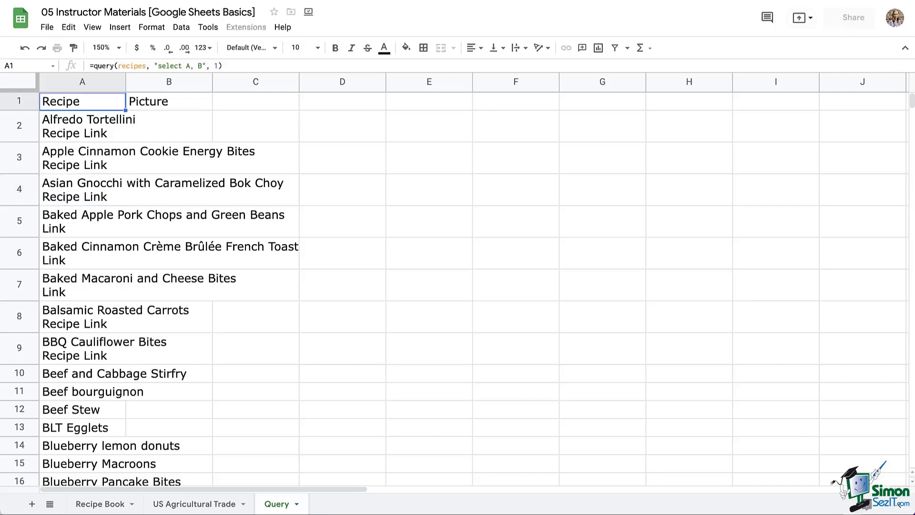
Bold header row 1, then top-align and wrap text across the Query sheet
click(19, 101)
click(335, 47)
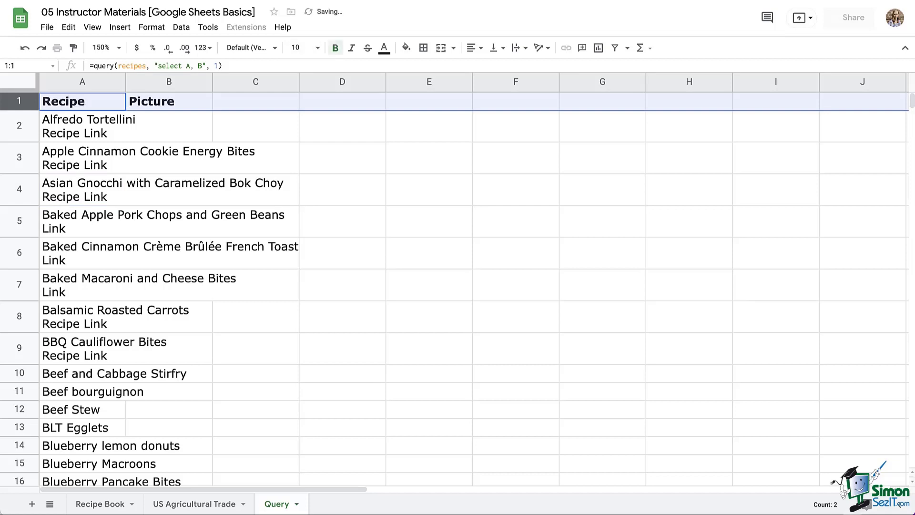
key(ctrl+shift+Down)
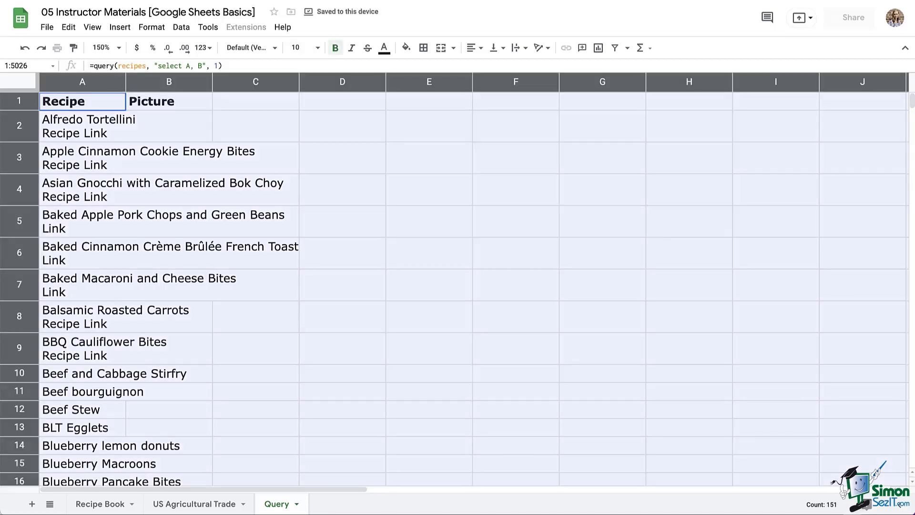
click(475, 48)
click(473, 67)
click(497, 48)
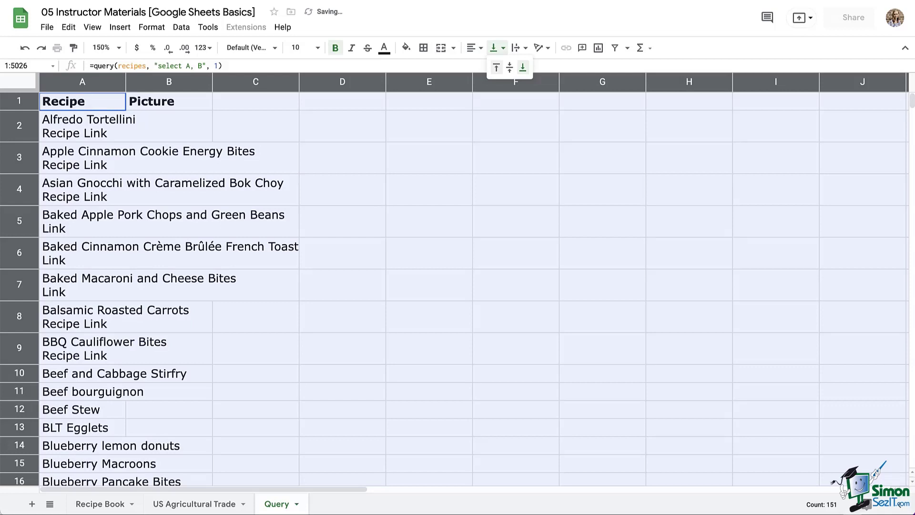
click(496, 68)
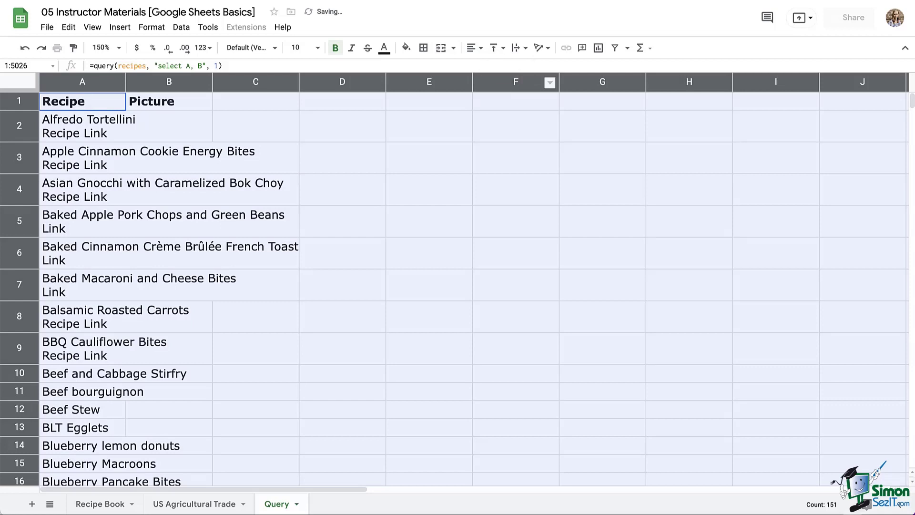
click(519, 48)
click(532, 67)
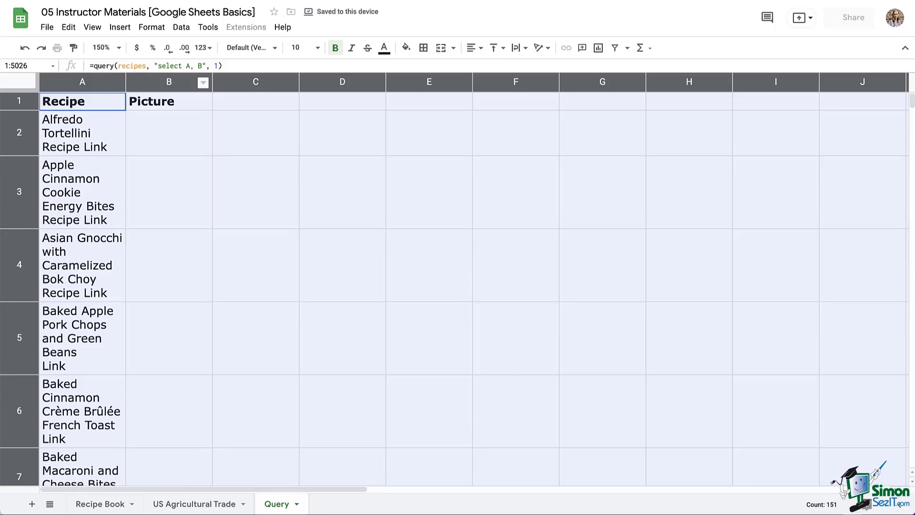
click(255, 133)
click(82, 101)
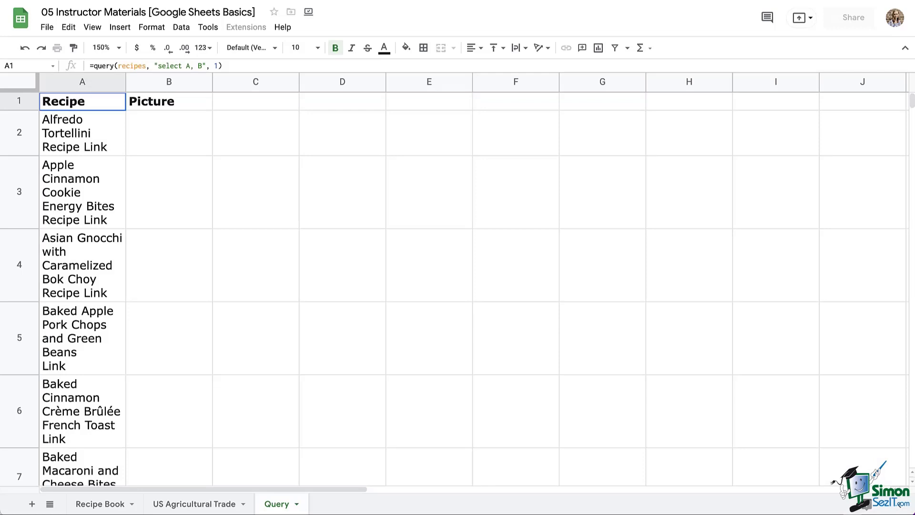
Change the A1 QUERY select clause to columns A and C through L, replacing column B
key(F2)
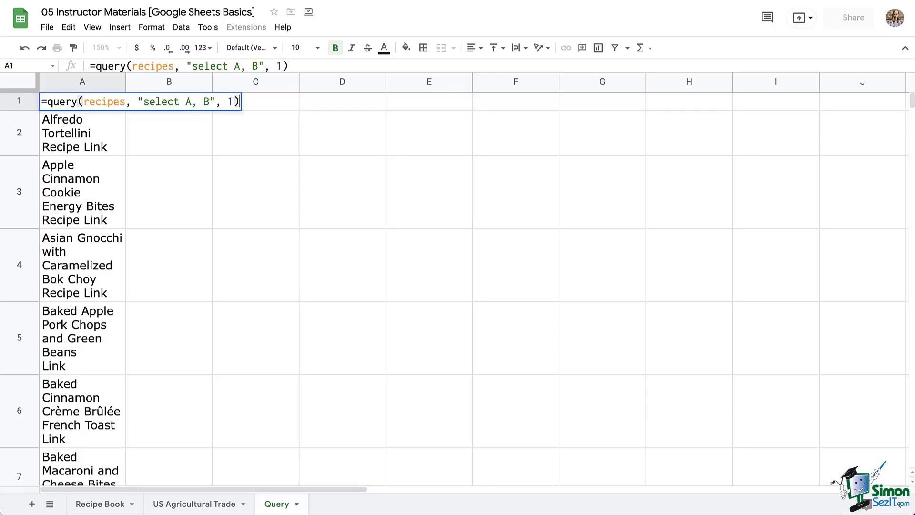
click(210, 101)
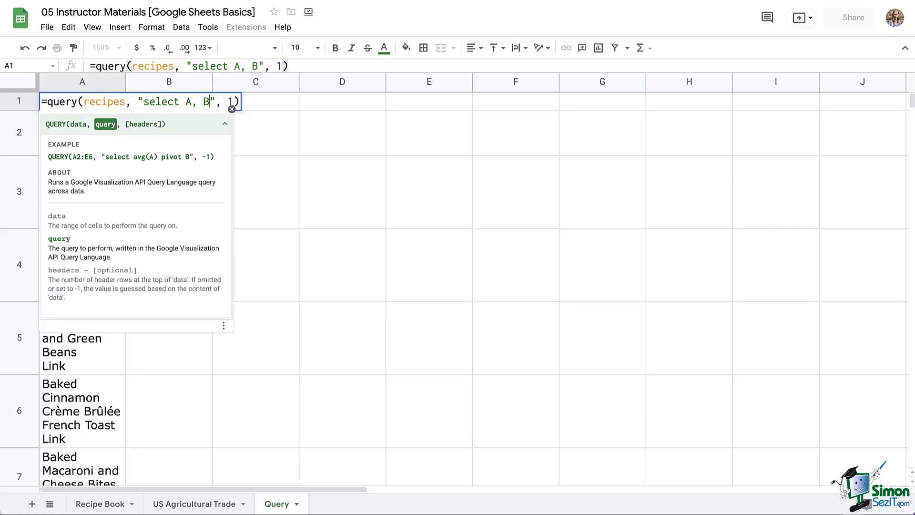
key(BackSpace)
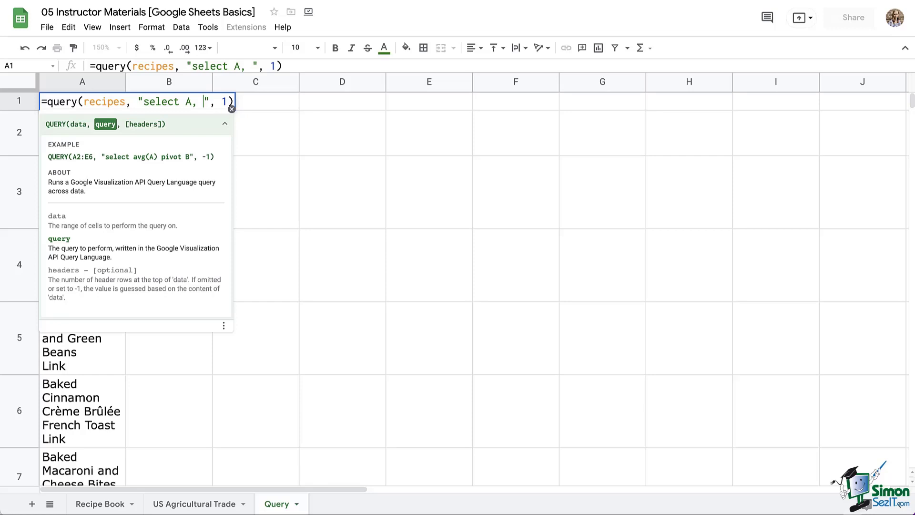
text(C, )
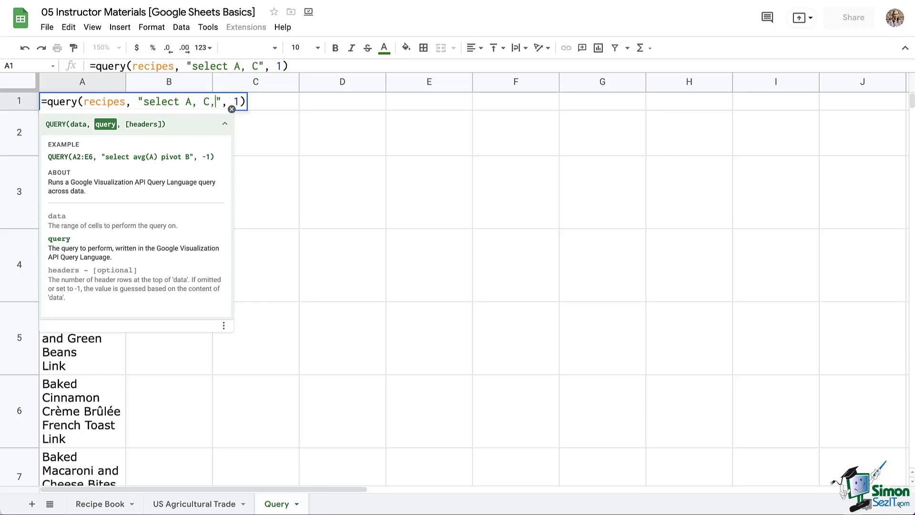
text(D, E)
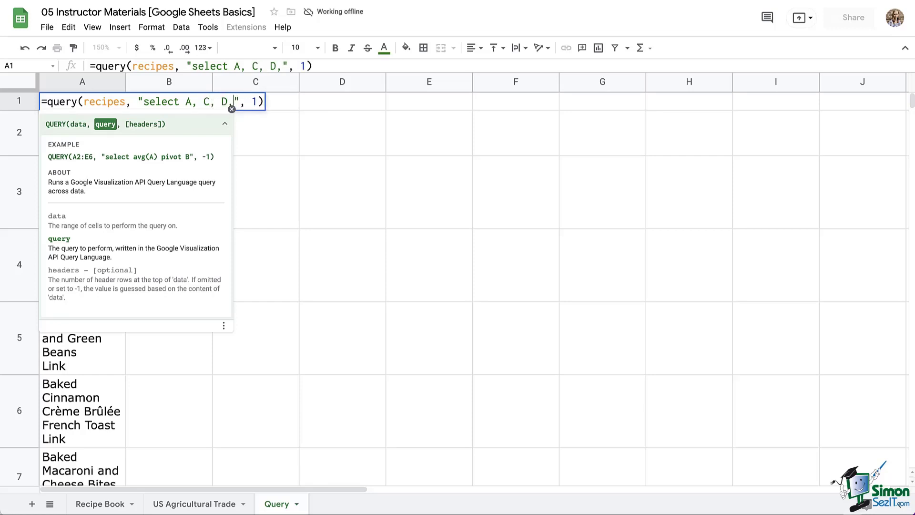
text(D, E, F, G, H, I)
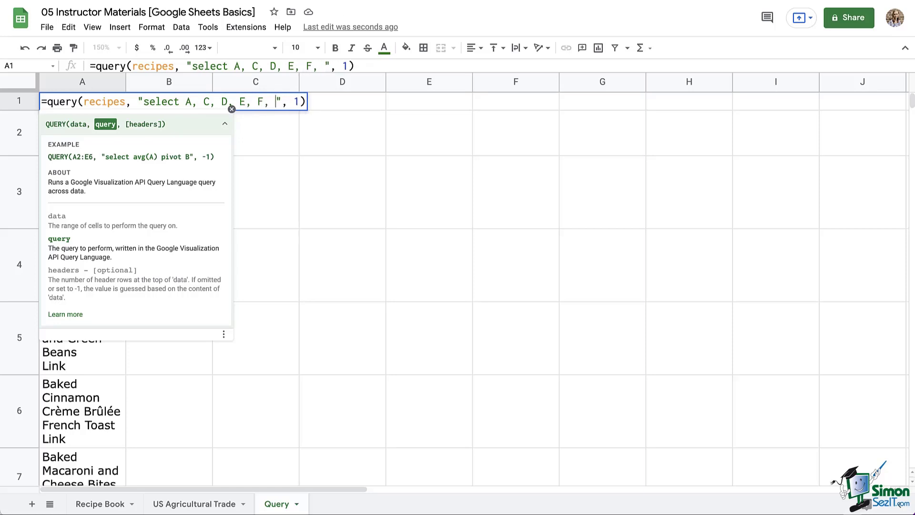
key(BackSpace)
text(, J, K, L)
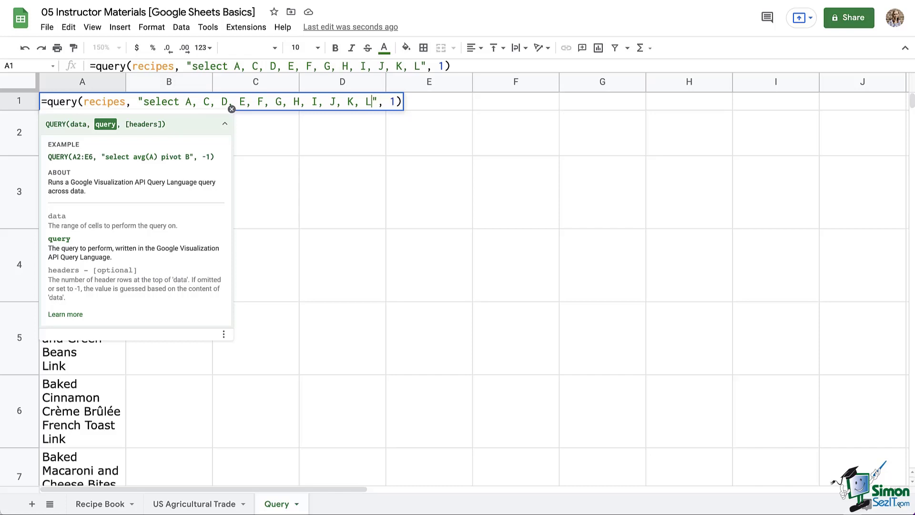
key(Return)
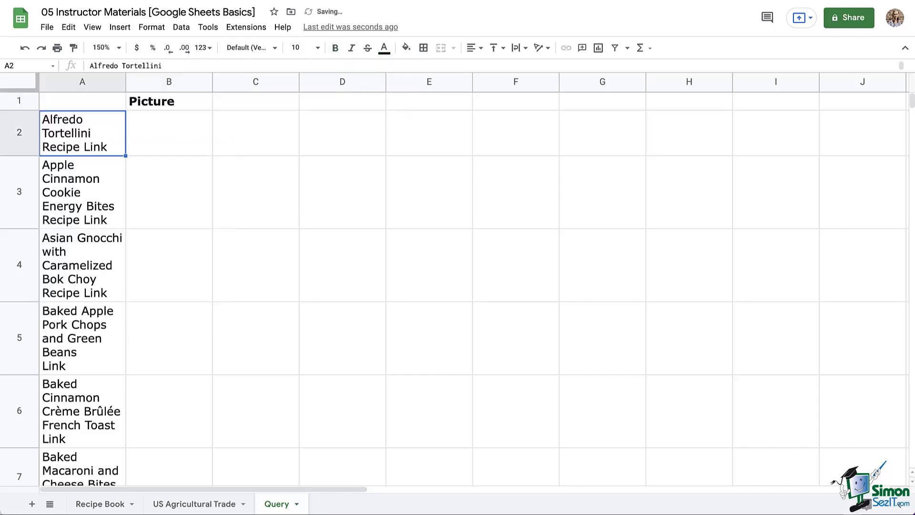
Widen the Ingredients (C) and Directions (D) columns of the query results
key(Up)
click(288, 81)
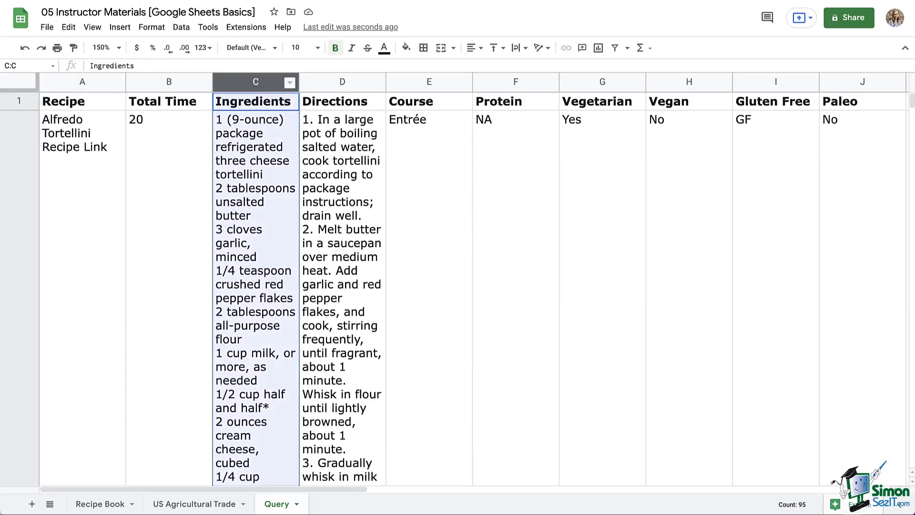
drag(296, 81, 395, 82)
click(474, 81)
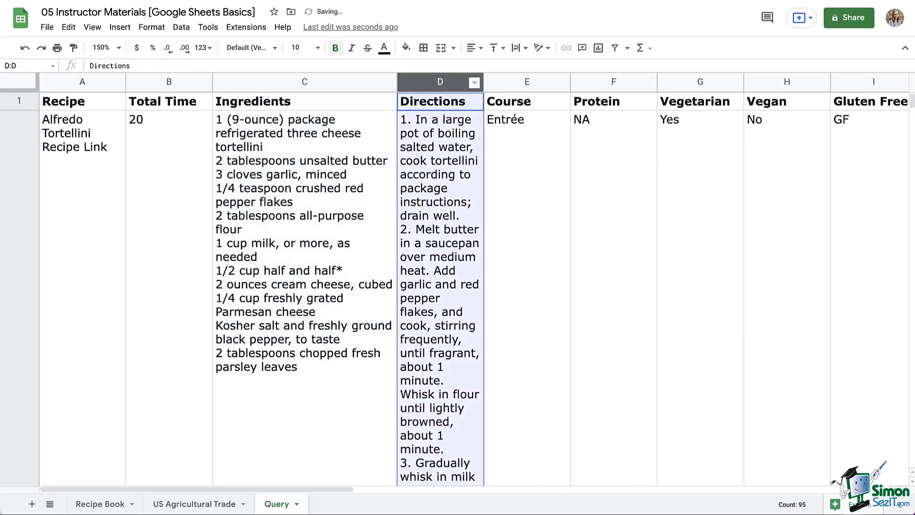
drag(484, 81, 590, 81)
Check the first recipe's Directions, Vegan, Gluten Free and Vegetarian values, then reselect A1
click(494, 283)
scroll(457, 281, right, 10)
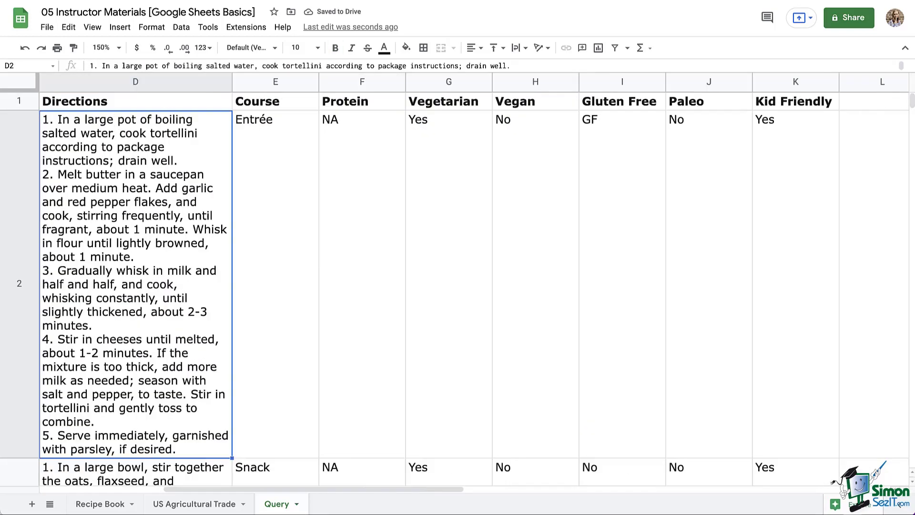
click(342, 283)
click(428, 283)
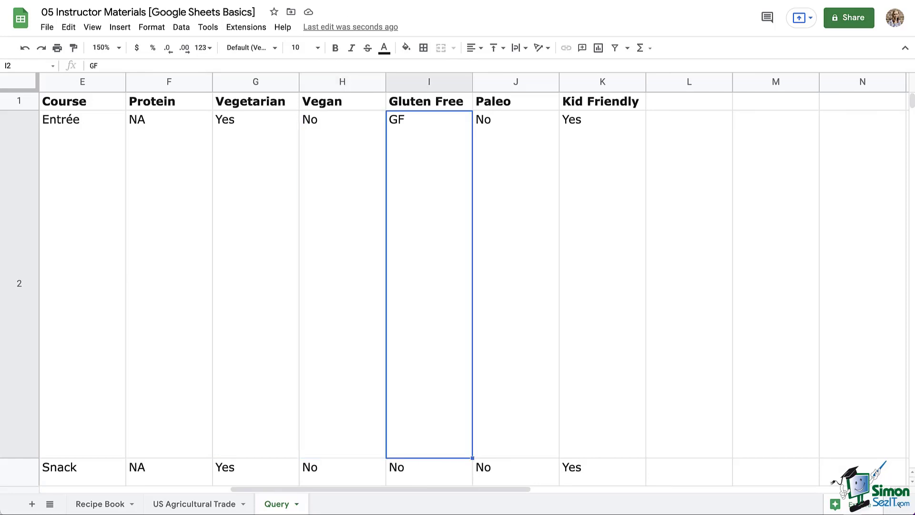
click(255, 283)
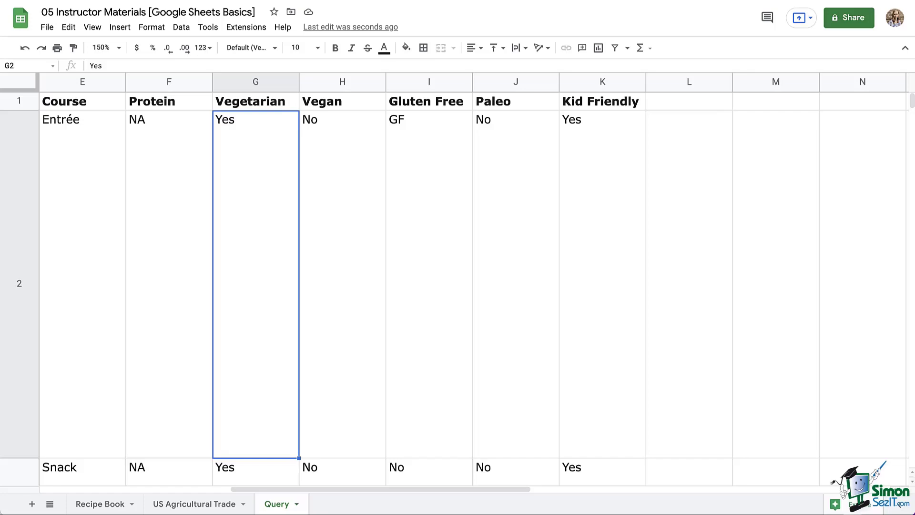
scroll(458, 281, left, 5)
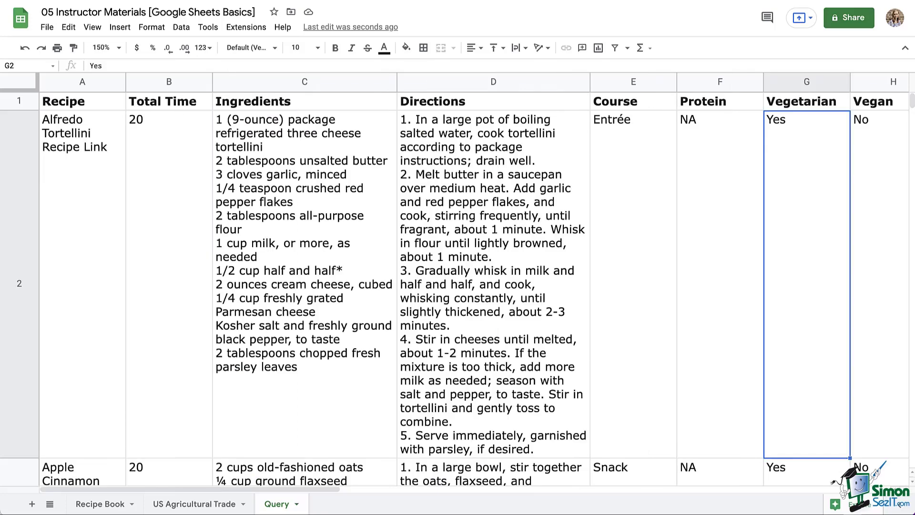
click(82, 101)
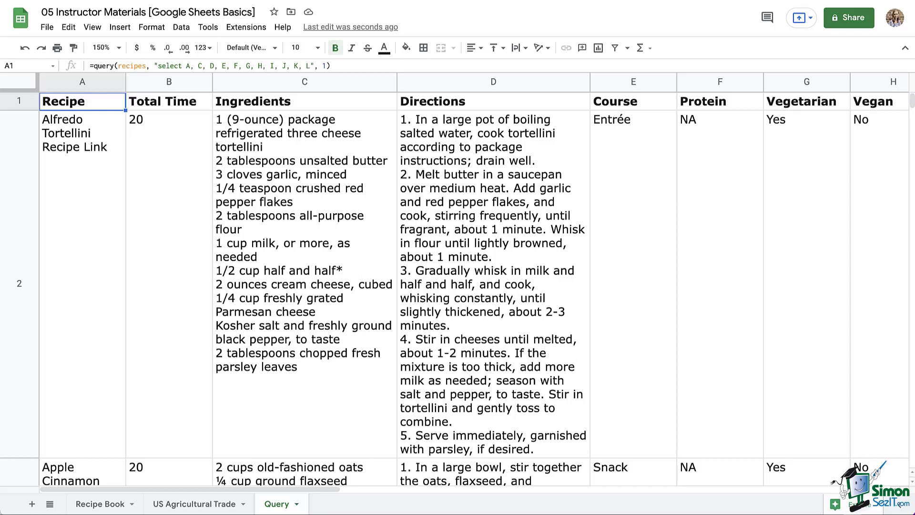
Remove columns H–L from the A1 query and add the filter where F = 'Entrée'
key(F2)
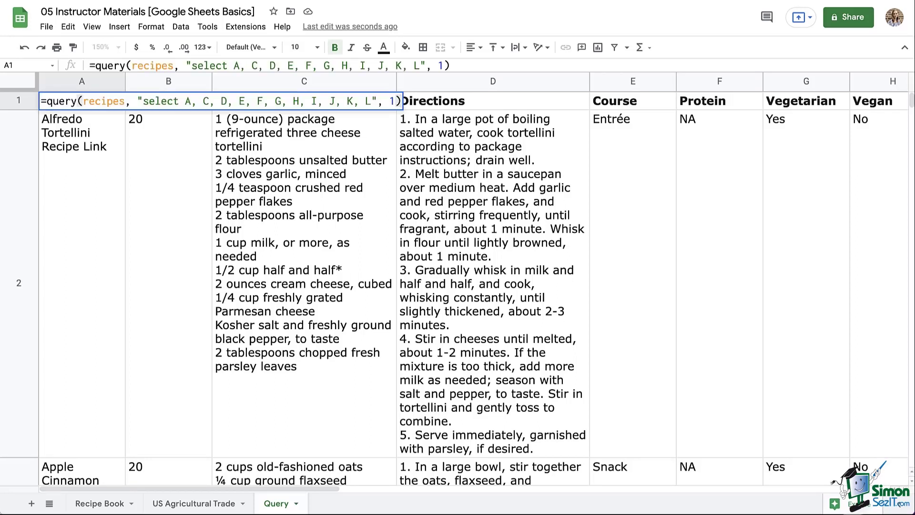
drag(372, 101, 293, 101)
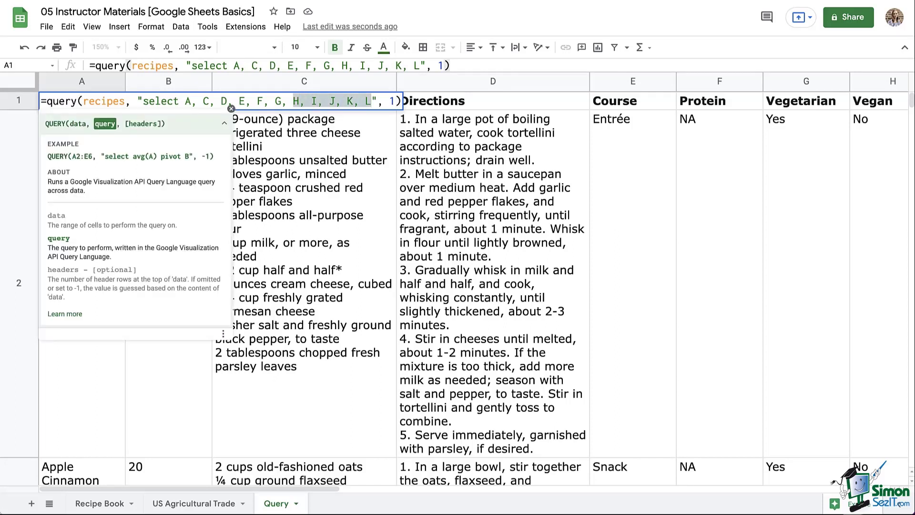
key(BackSpace)
key(BackSpace)
key(BackSpace)
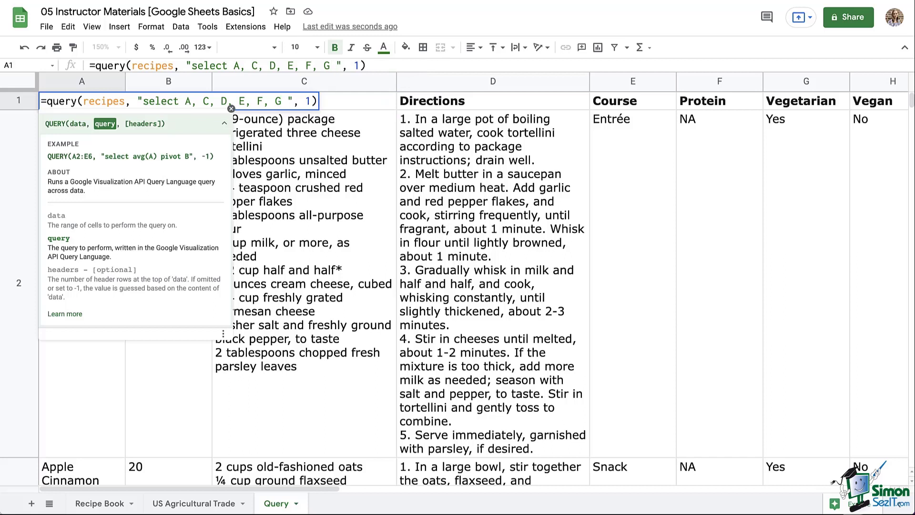
text(where F )
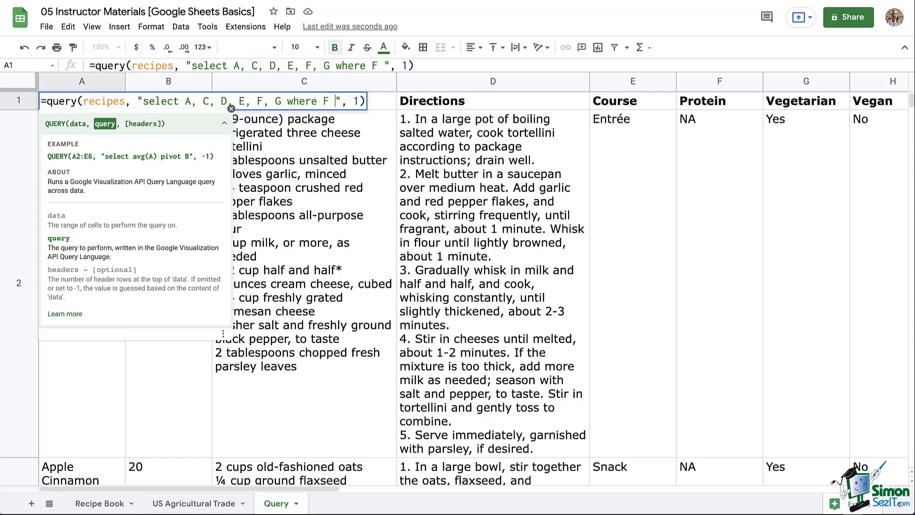
text(= )
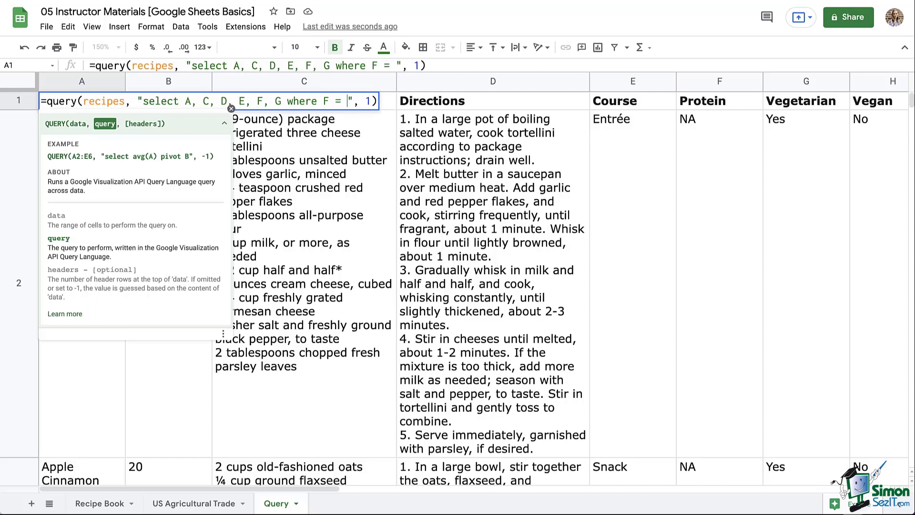
text('Entrée')
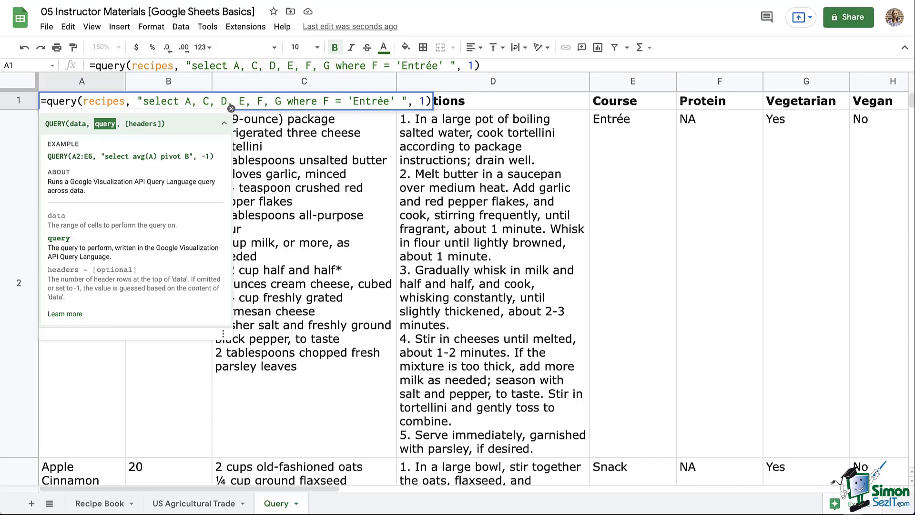
key(Return)
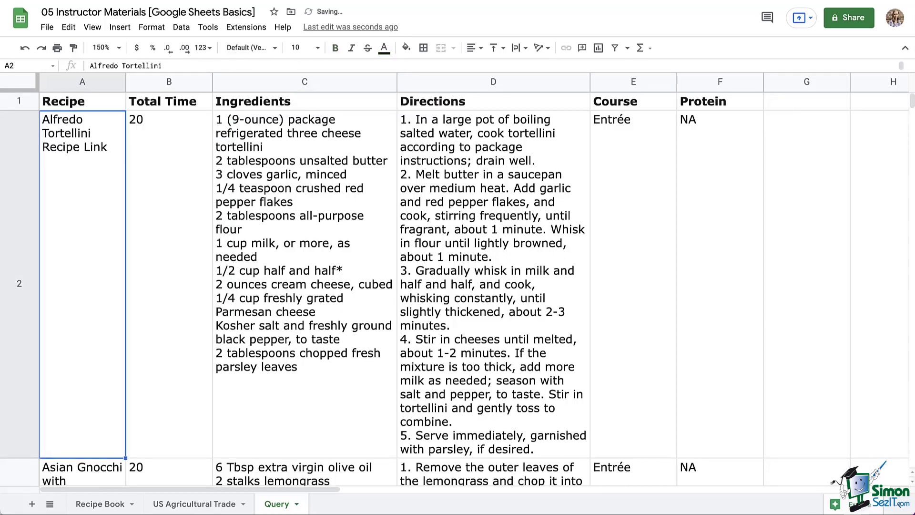
Give the Ingredients and Directions columns the same, wider width
drag(305, 82, 493, 81)
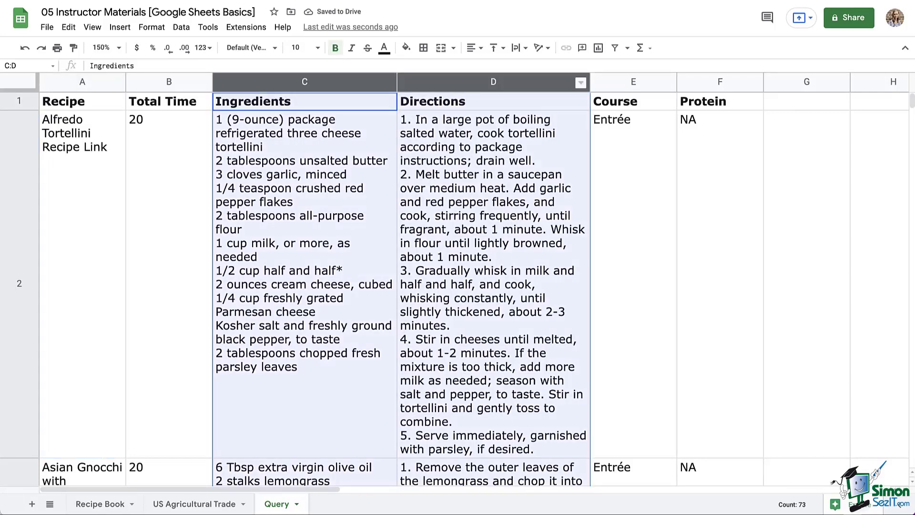
drag(589, 82, 630, 81)
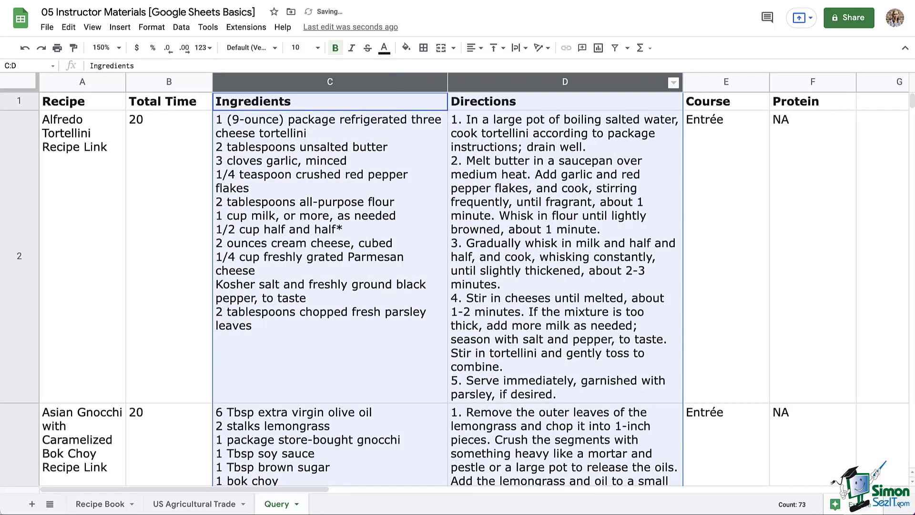
click(565, 255)
Set the sheet zoom to 100% to see more of the Entrée results
click(104, 47)
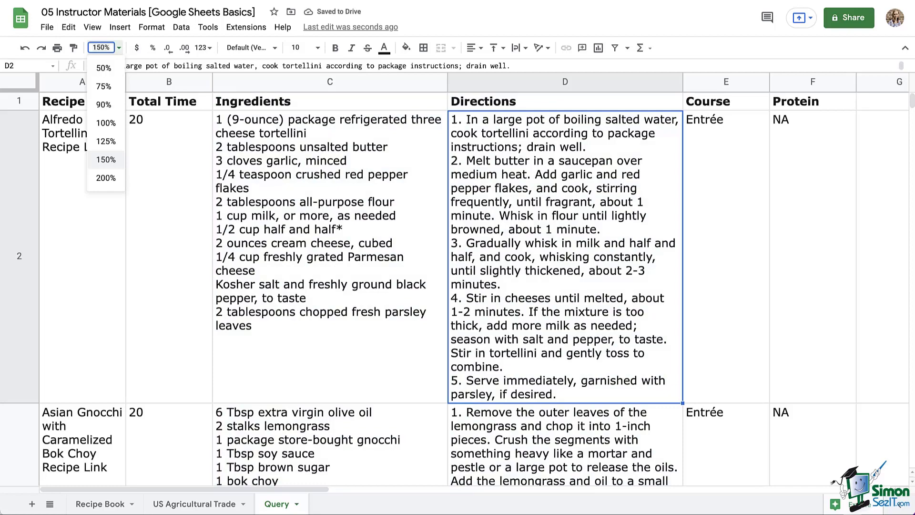
click(105, 122)
click(657, 196)
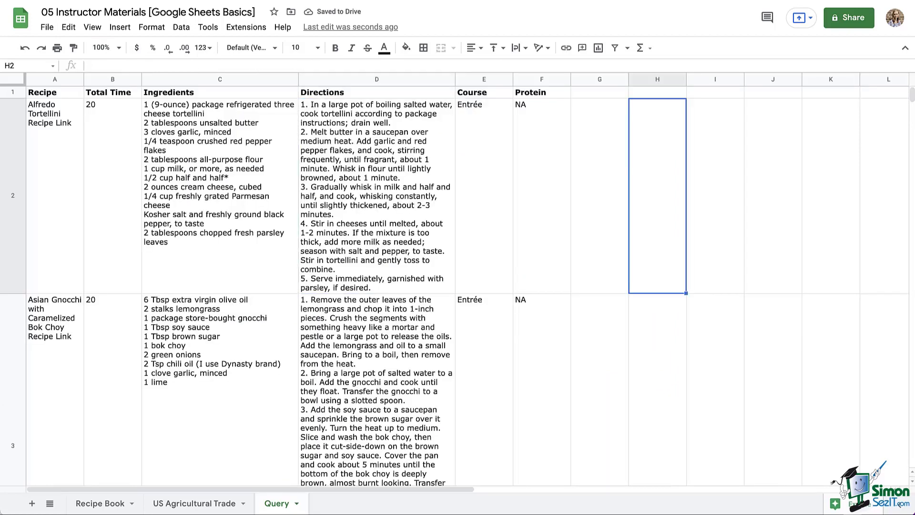
scroll(457, 286, down, 15)
scroll(458, 285, up, 15)
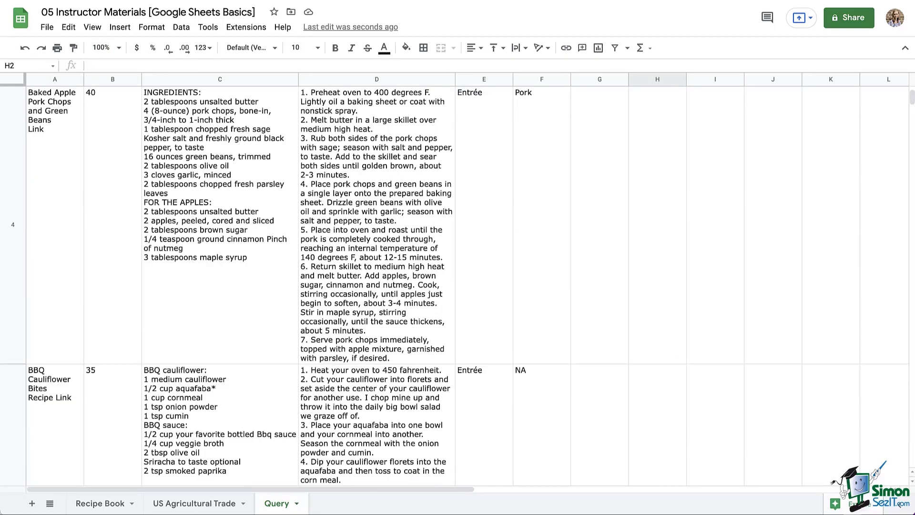